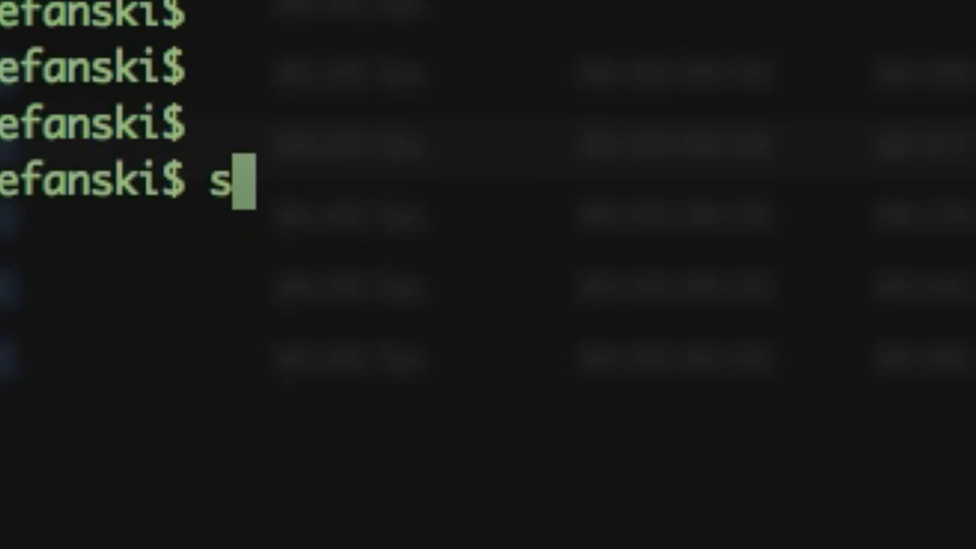
type("udo lo")
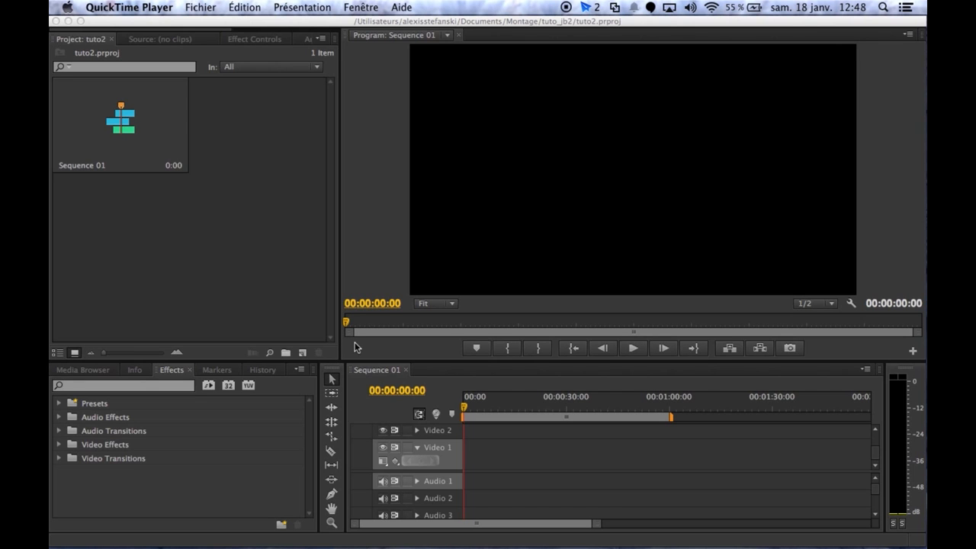
key("F2")
Step: Create a new bin in the project and name it RUSHS
right_click(244, 138)
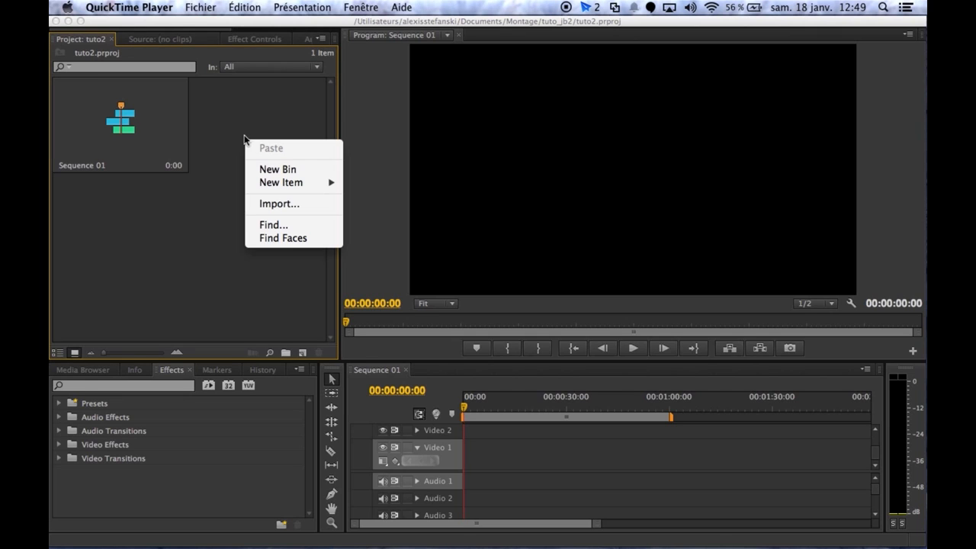
left_click(308, 170)
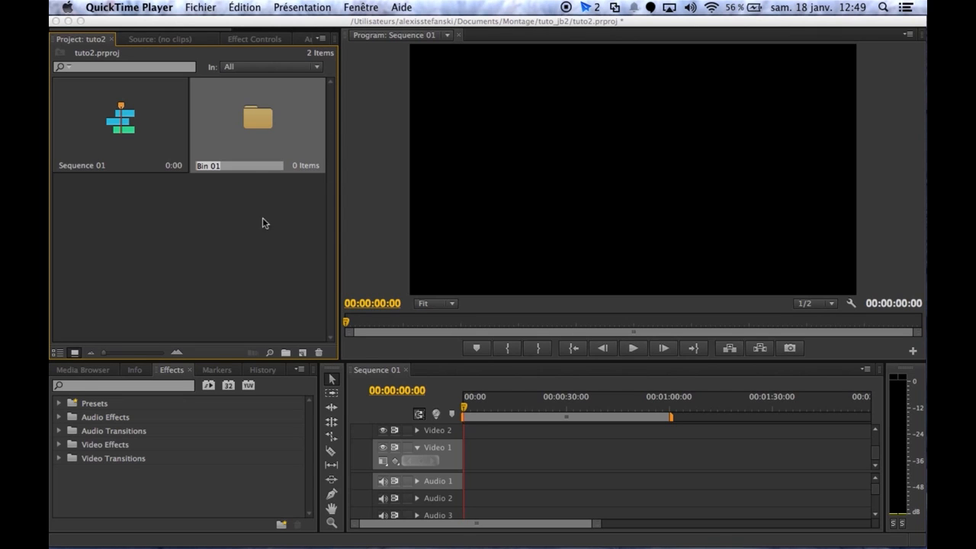
left_click(241, 158)
right_click(239, 168)
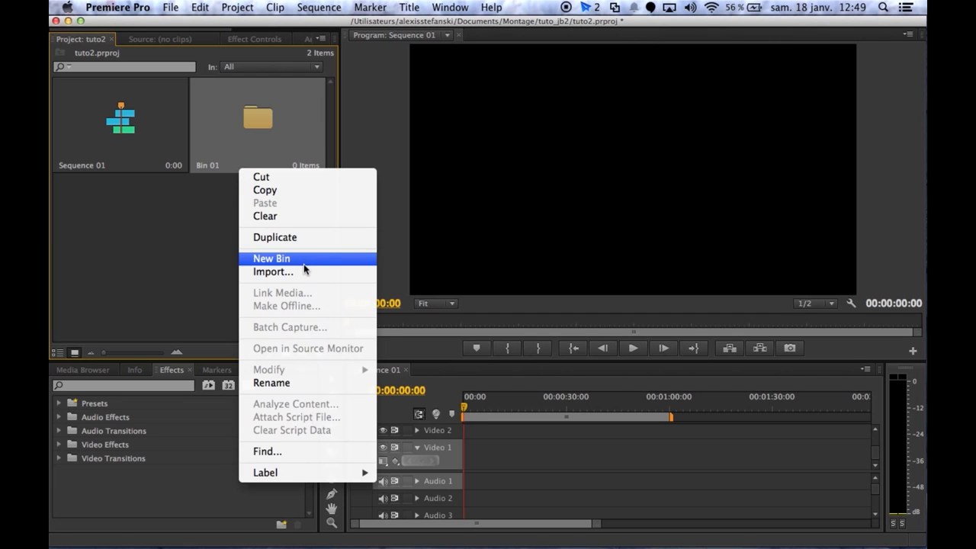
left_click(302, 383)
type("RUSHS")
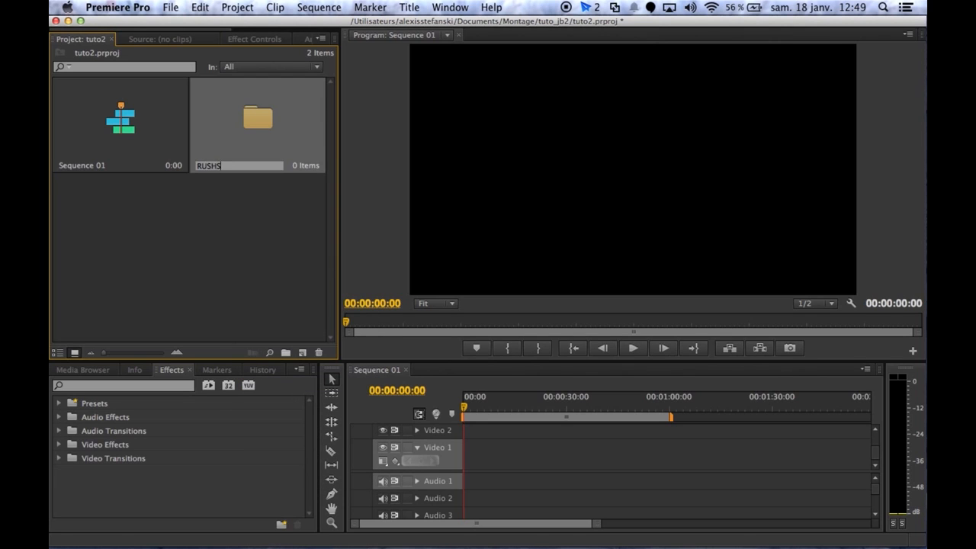
key("Tab")
left_click(267, 129)
Step: Import MVI_0460.MOV and MVI_0461.MOV into the RUSHS bin and list the bin's contents
left_click(58, 352)
right_click(94, 99)
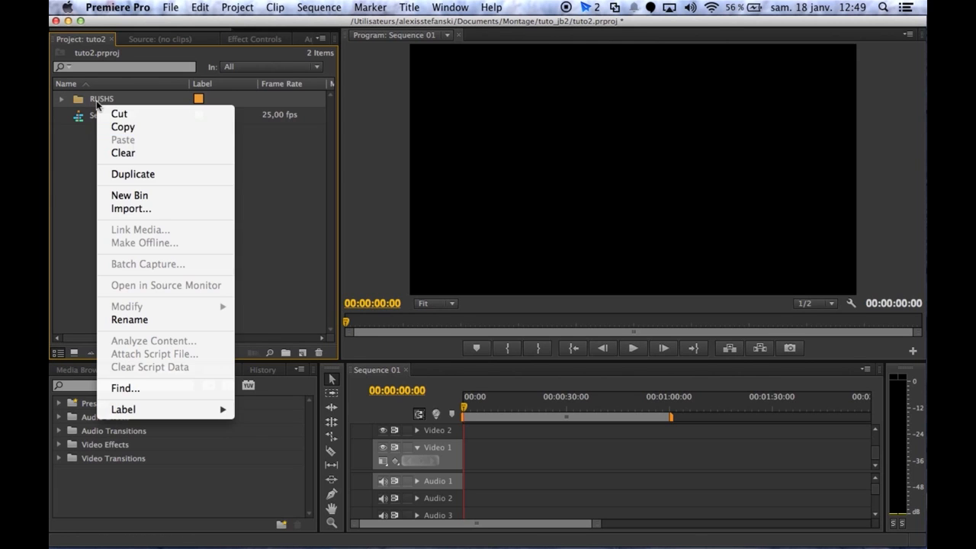
left_click(174, 207)
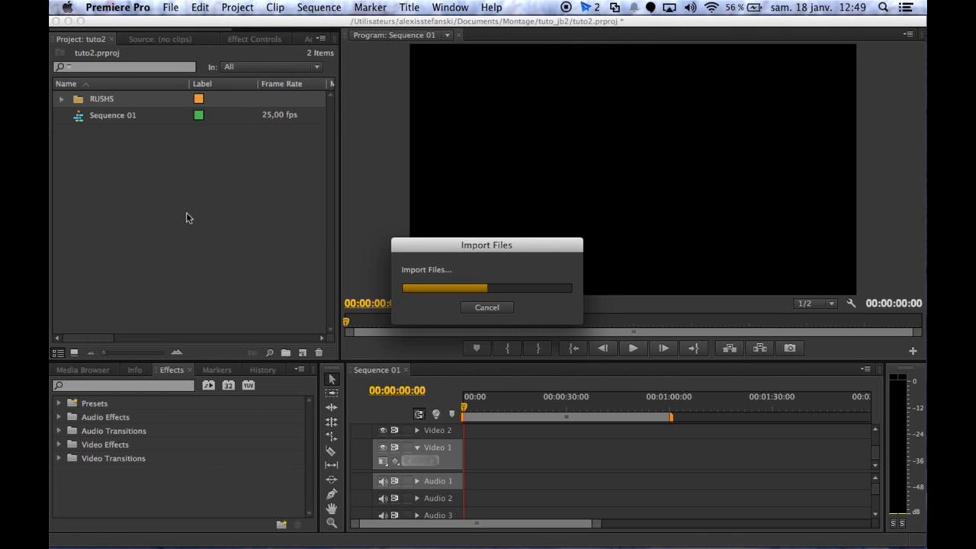
left_click(61, 99)
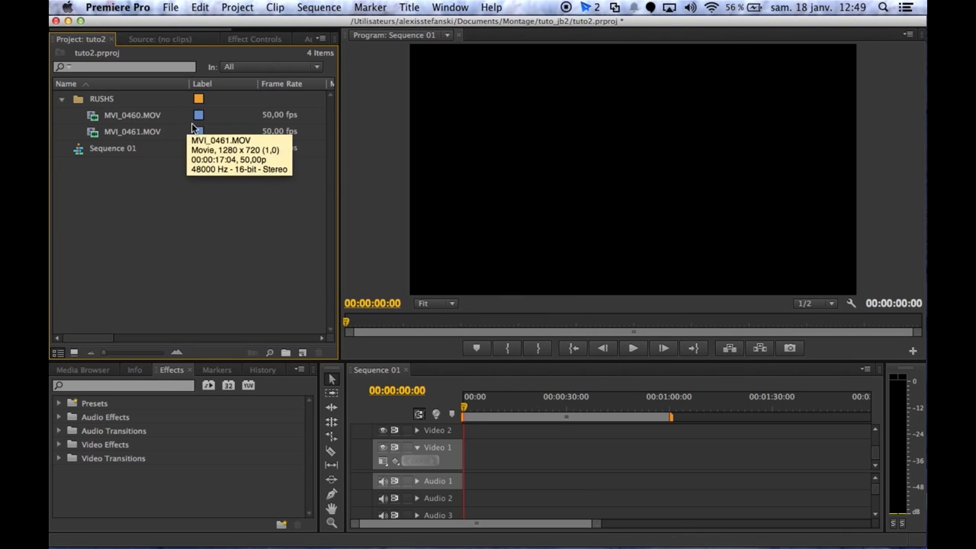
Step: Mark a section of MVI_0460.MOV about 31 seconds long, starting at 00:00:12:10, and place it at the start of Sequence 01 on Video 1
left_click(92, 116)
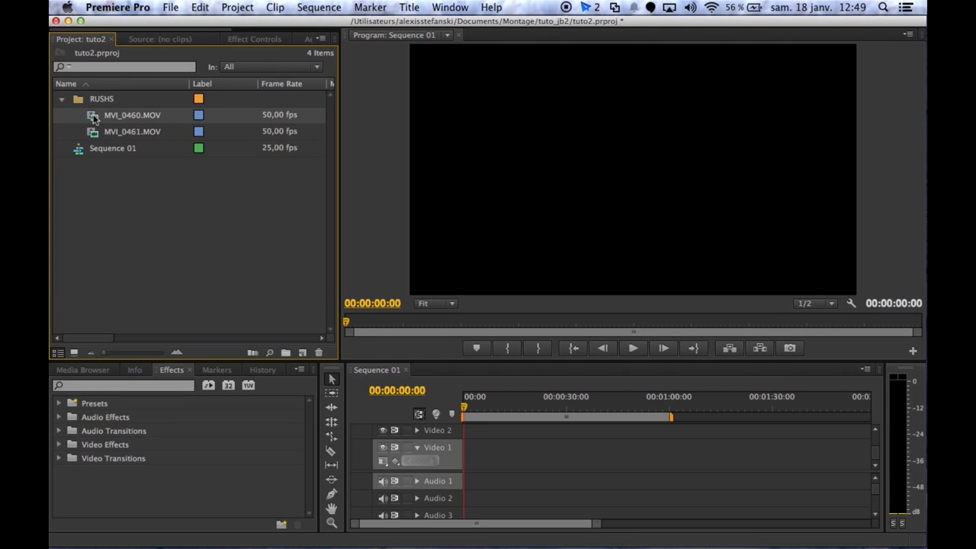
double_click(92, 116)
left_click_drag(57, 323, 122, 326)
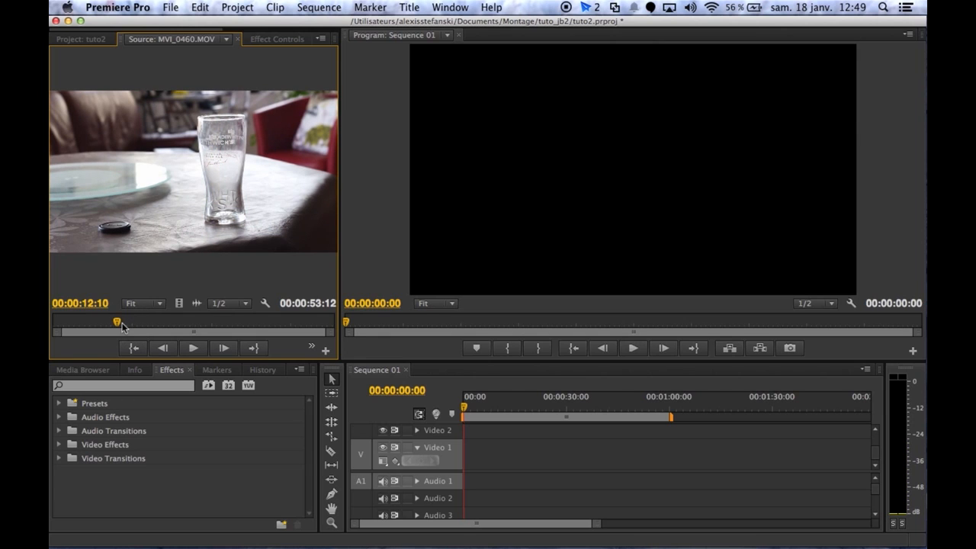
key("i")
left_click(226, 323)
left_click_drag(226, 324, 279, 324)
key("o")
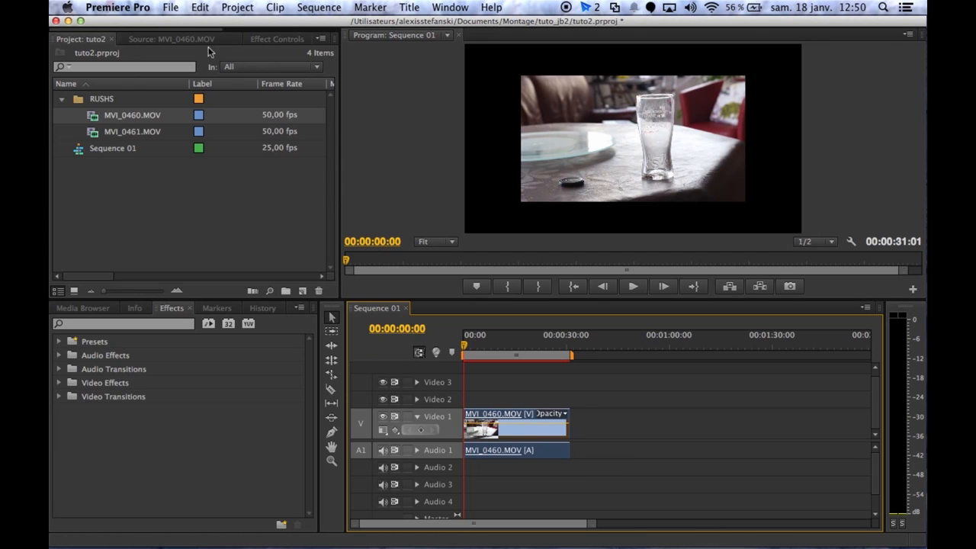
Step: Show the effect controls of the MVI_0460.MOV clip with a wider panel and expand its Motion properties
left_click(288, 40)
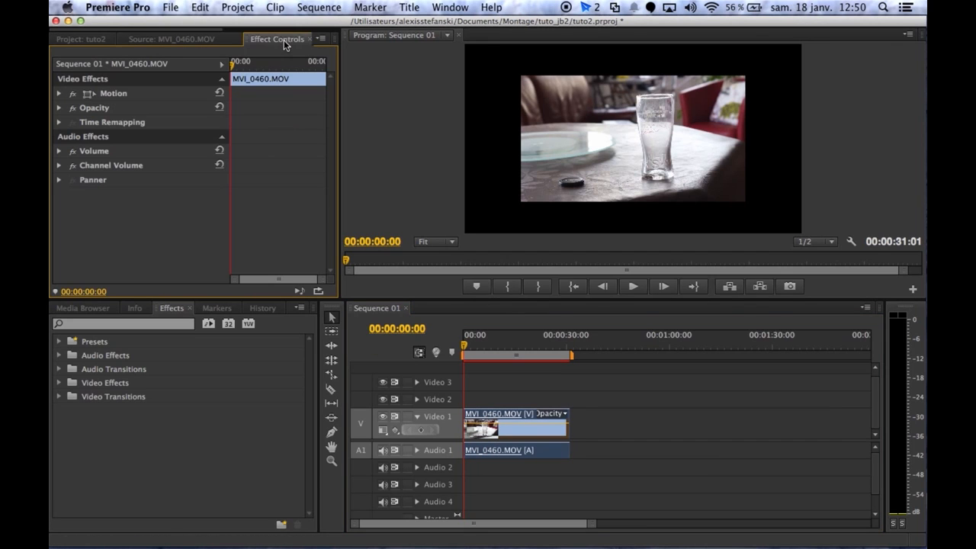
left_click_drag(341, 63, 441, 63)
left_click_drag(463, 125, 417, 120)
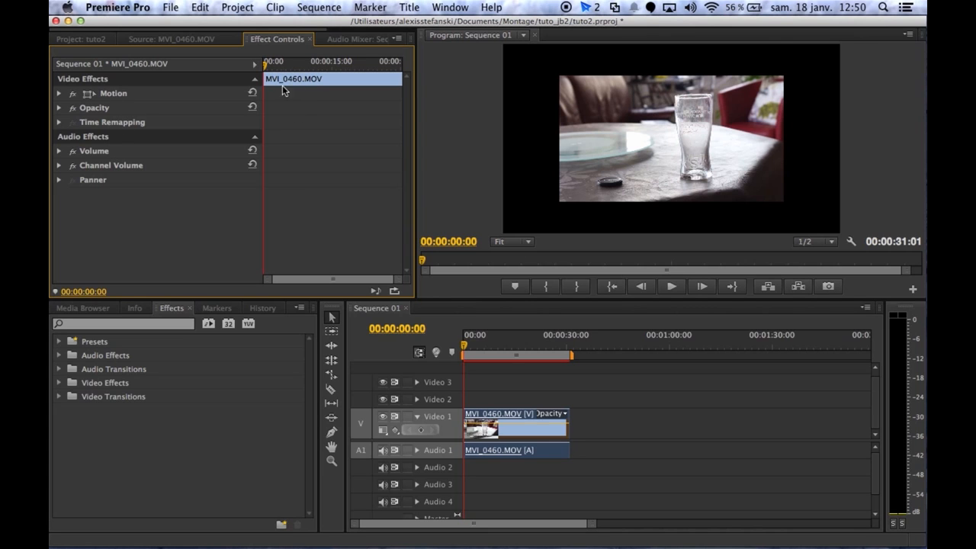
mouse_move(267, 65)
left_mouse_down()
mouse_move(373, 79)
mouse_move(285, 81)
mouse_move(311, 66)
mouse_move(227, 61)
mouse_move(279, 66)
mouse_move(263, 65)
left_mouse_up()
left_click(59, 93)
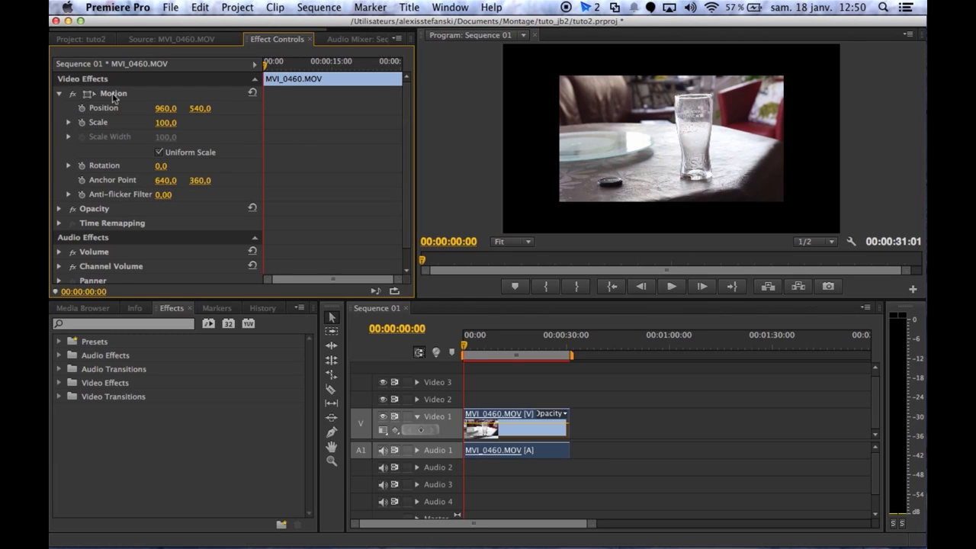
Step: Try scaling the clip to 150, then set the scale back to 100
mouse_move(169, 130)
left_mouse_down()
mouse_move(195, 128)
mouse_move(178, 123)
left_mouse_up()
left_click(173, 122)
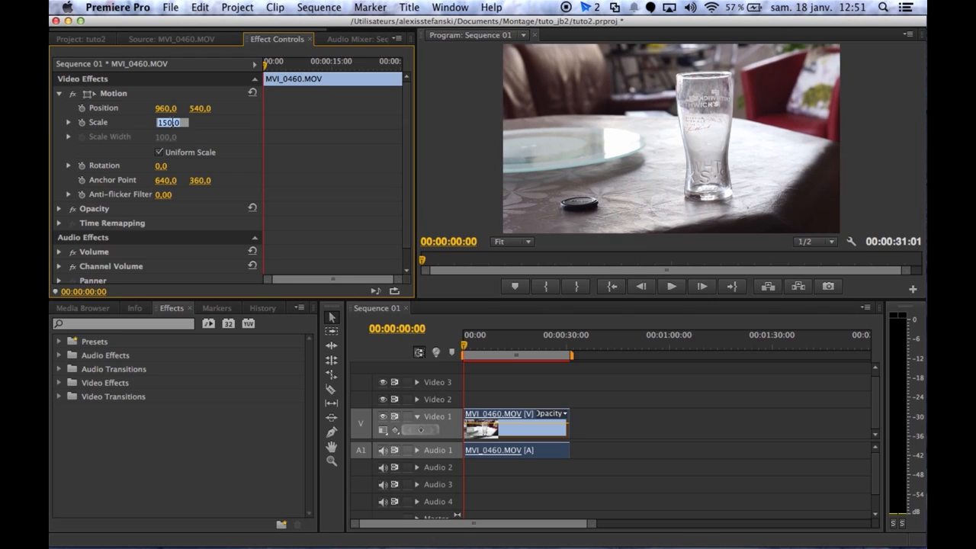
key("Return")
left_click(168, 123)
type("100")
key("Return")
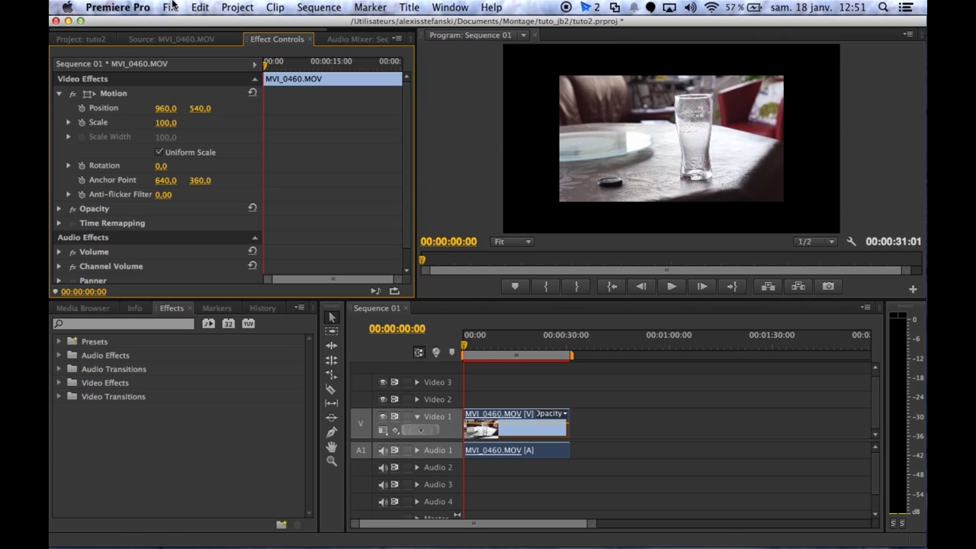
left_click(275, 6)
left_click(668, 392)
left_click(586, 340)
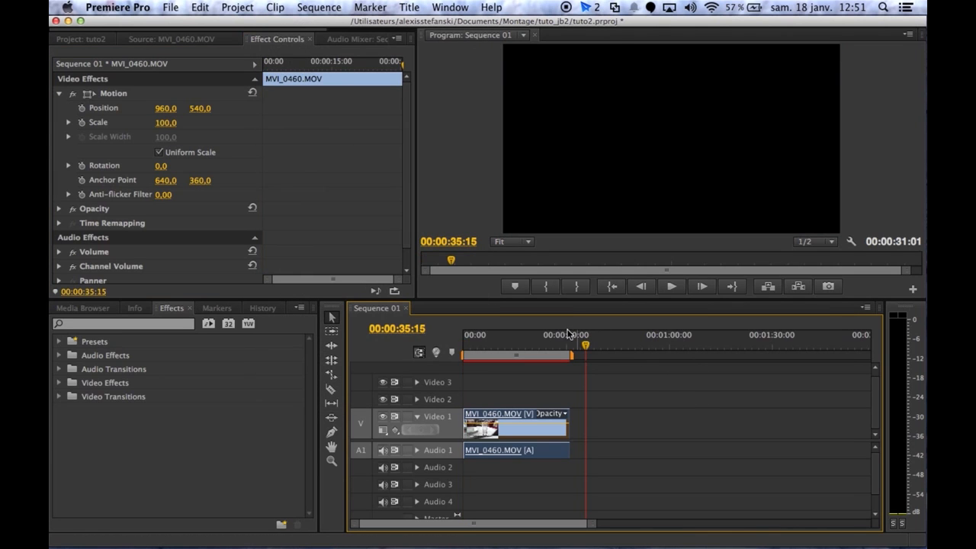
left_click(211, 228)
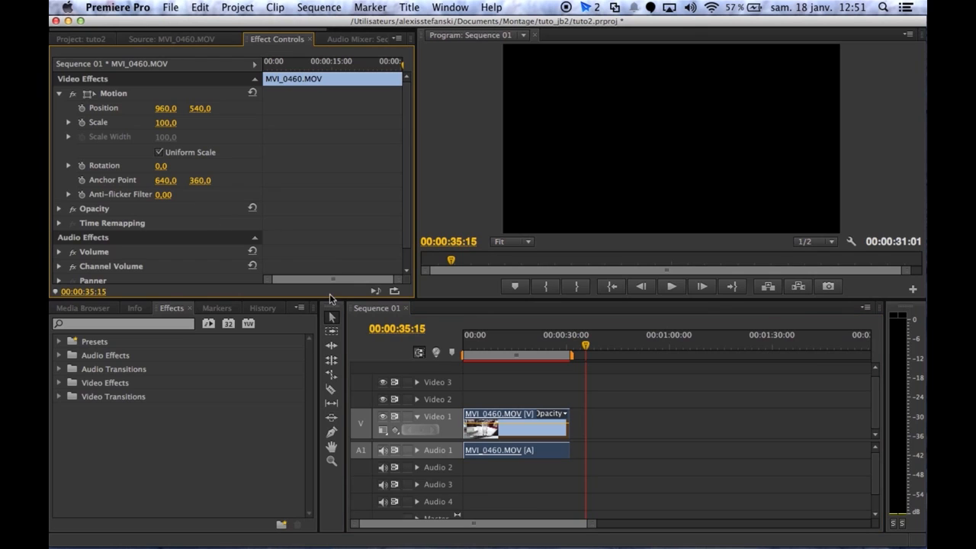
left_click(553, 382)
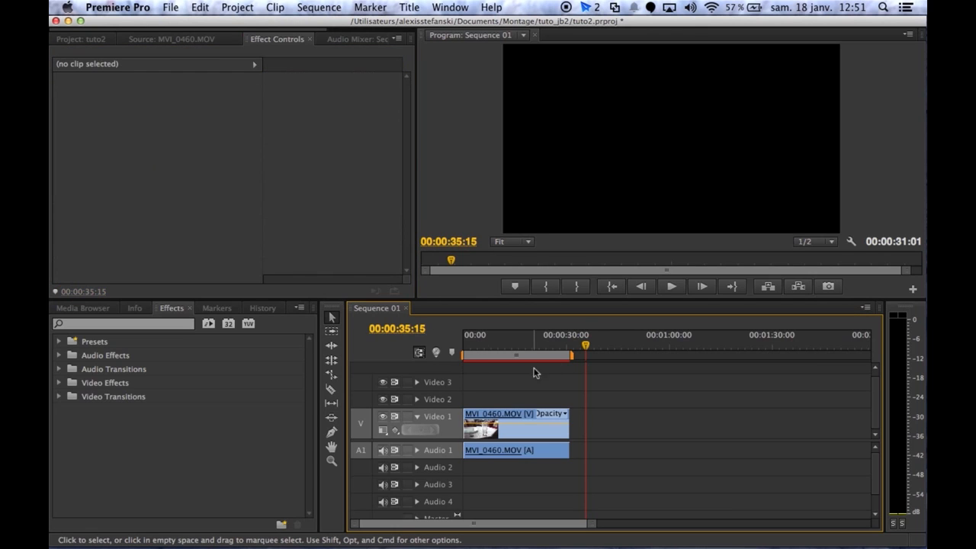
left_click(504, 418)
left_click(273, 7)
mouse_move(363, 111)
left_click(584, 149)
Step: Set the clip's scale to 150 and turn on Scale animation with a keyframe at about 15 seconds
left_click(509, 344)
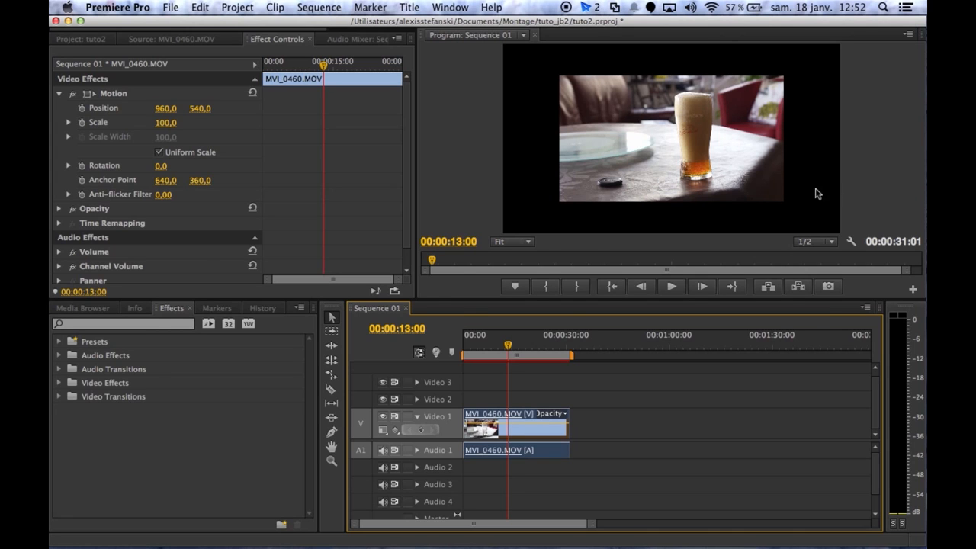
mouse_move(323, 66)
left_mouse_down()
mouse_move(297, 77)
mouse_move(370, 77)
mouse_move(333, 77)
left_mouse_up()
left_click(166, 122)
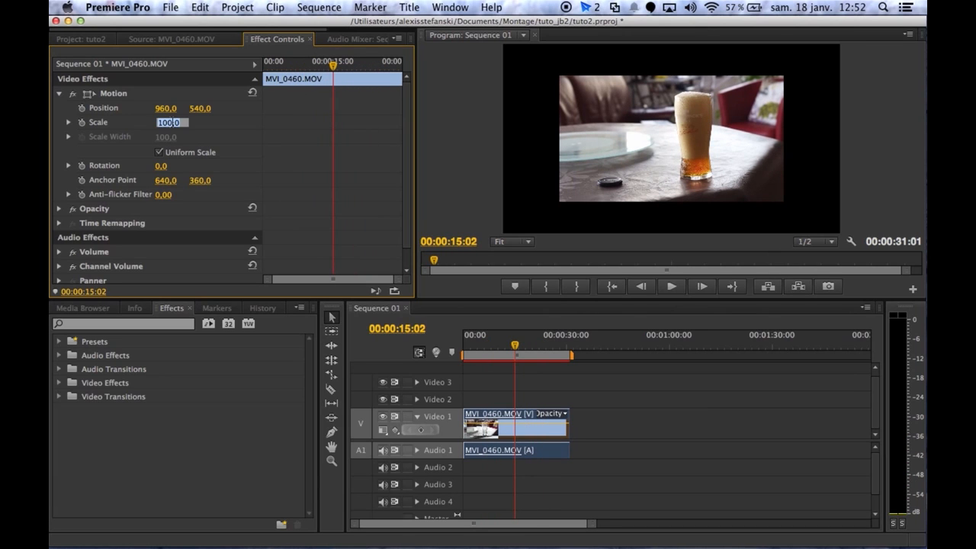
type("150")
key("Return")
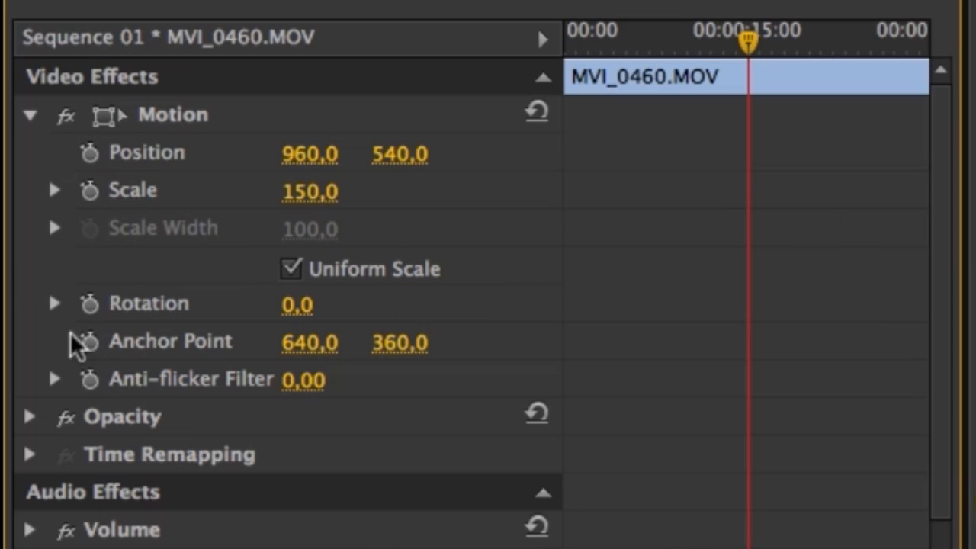
left_click_drag(646, 33, 756, 79)
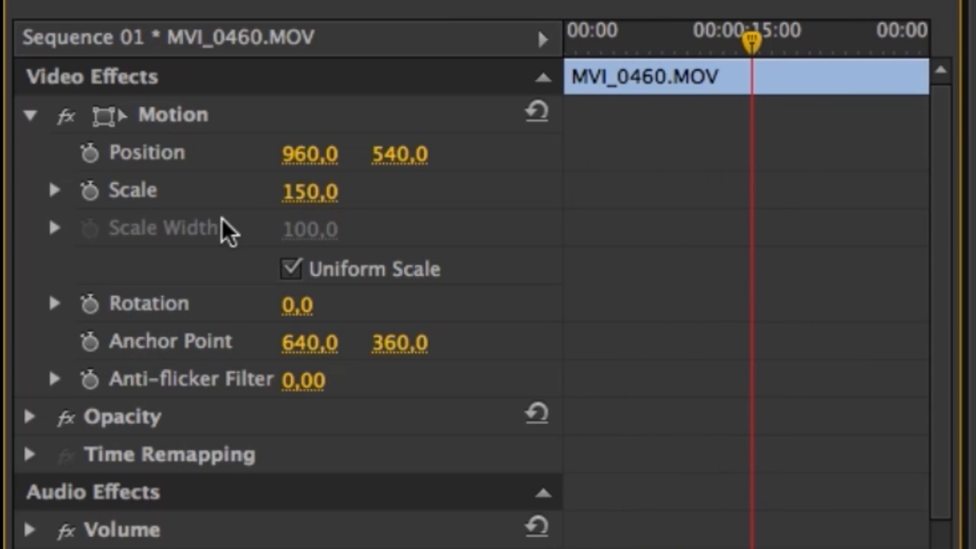
left_click(92, 198)
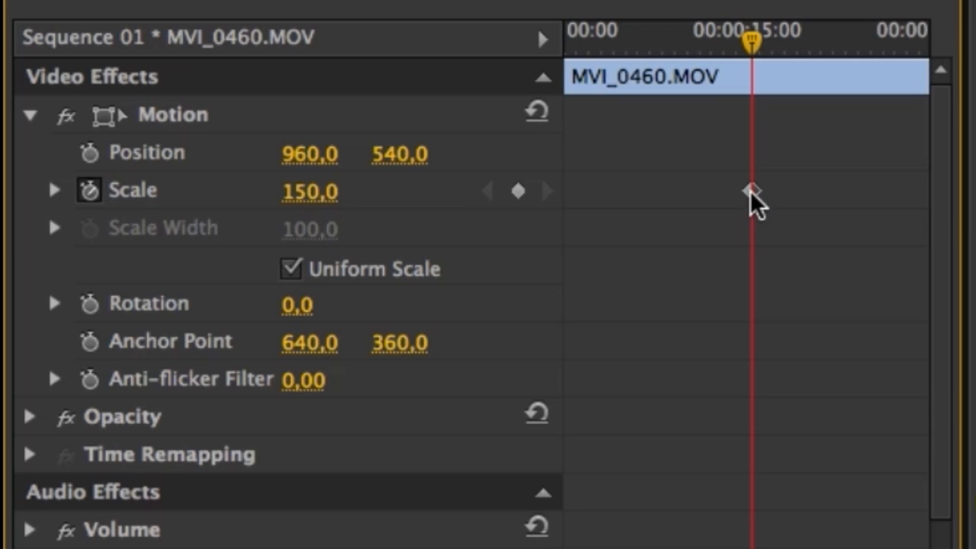
Step: Add a Scale keyframe of 100 at the very start of the clip
left_click_drag(753, 44, 527, 39)
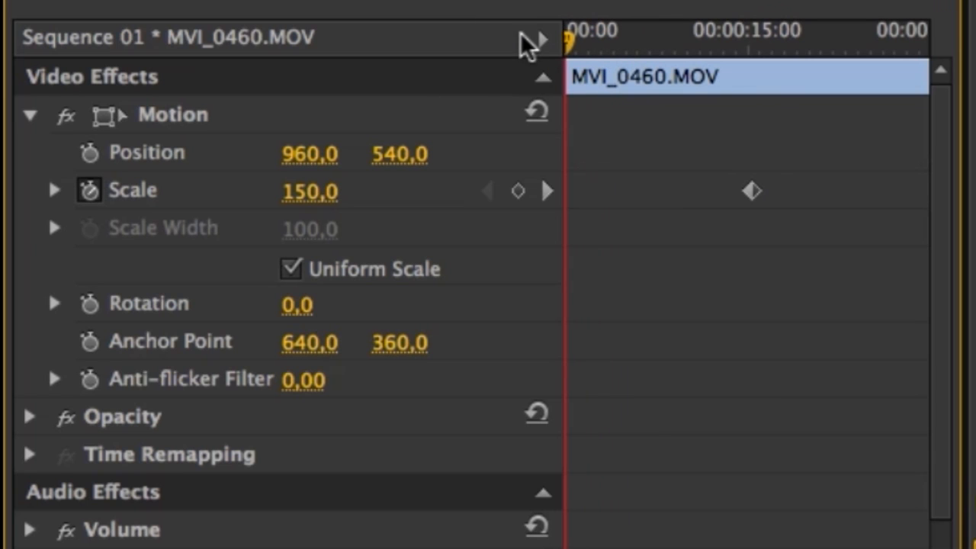
left_click(311, 191)
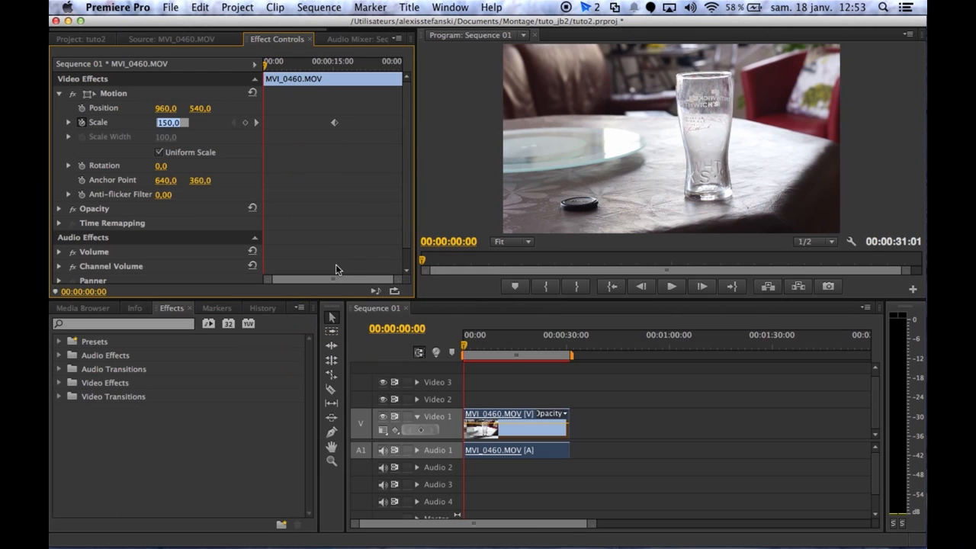
type("100")
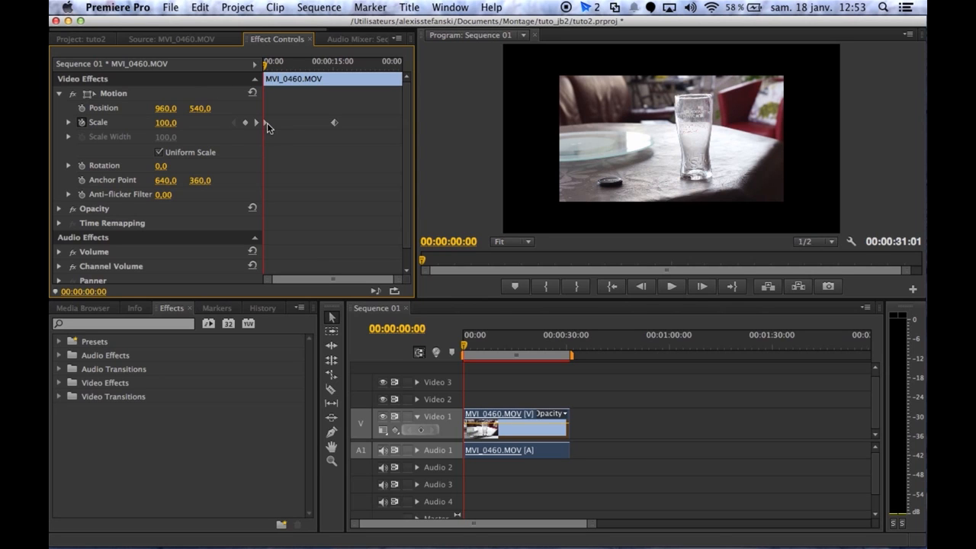
Step: Preview the scale animation by scrubbing and playing the clip from its start
left_click(336, 66)
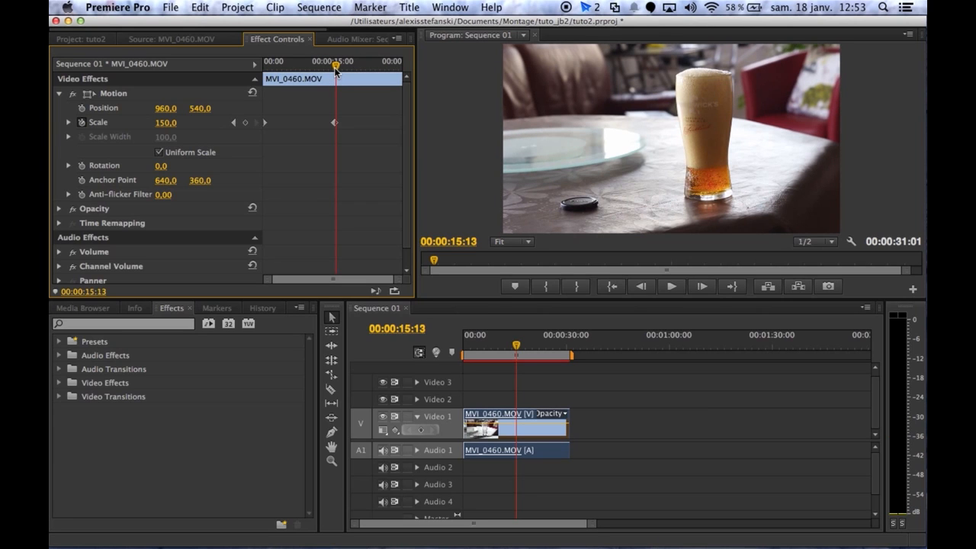
left_click_drag(336, 67, 244, 81)
key("space")
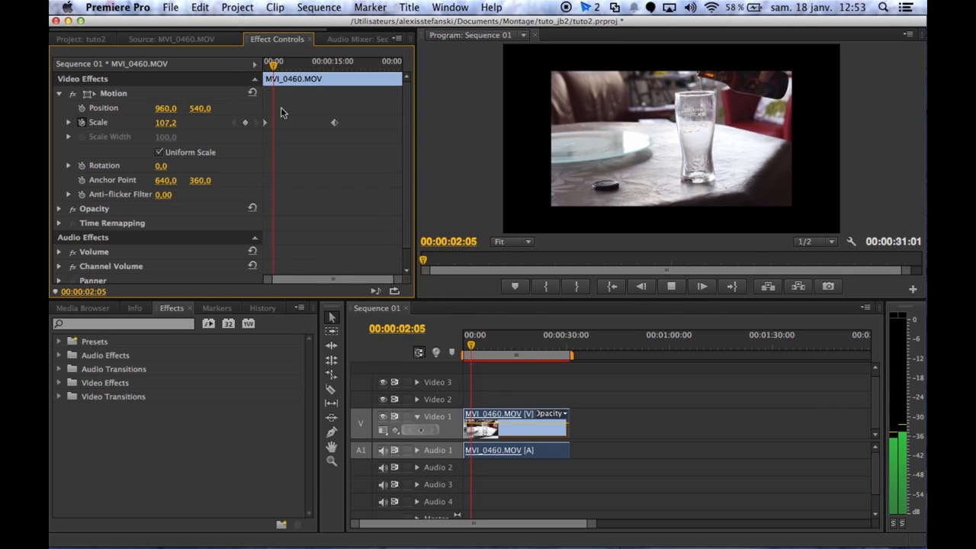
key("space")
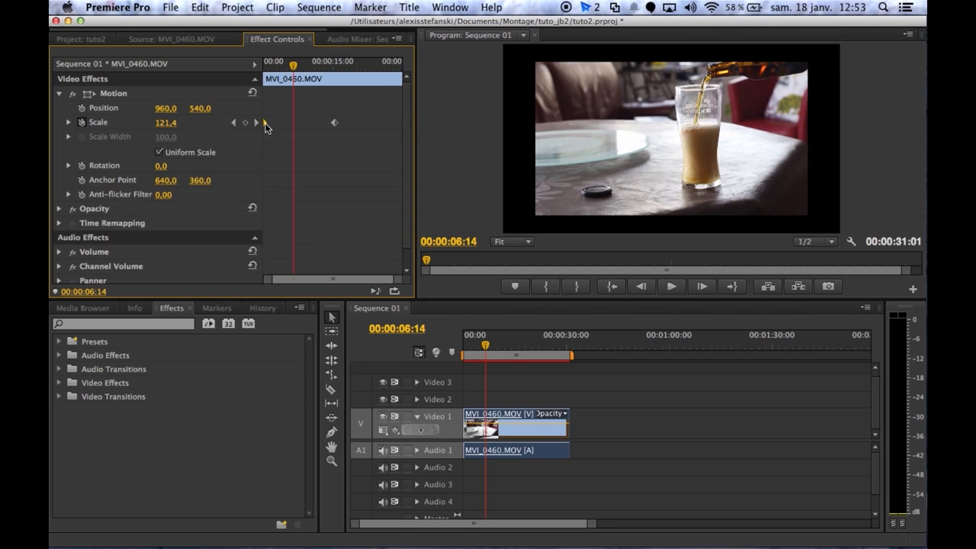
Step: Move the second Scale keyframe further along the clip, and turn off Scale animation to delete all its keyframes
mouse_move(335, 127)
left_mouse_down()
mouse_move(283, 122)
mouse_move(355, 124)
left_mouse_up()
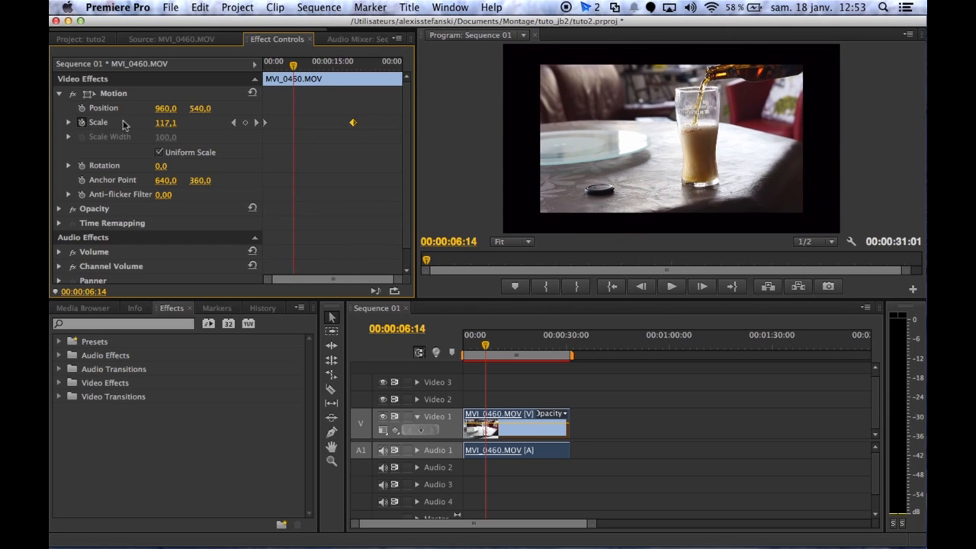
left_click(82, 122)
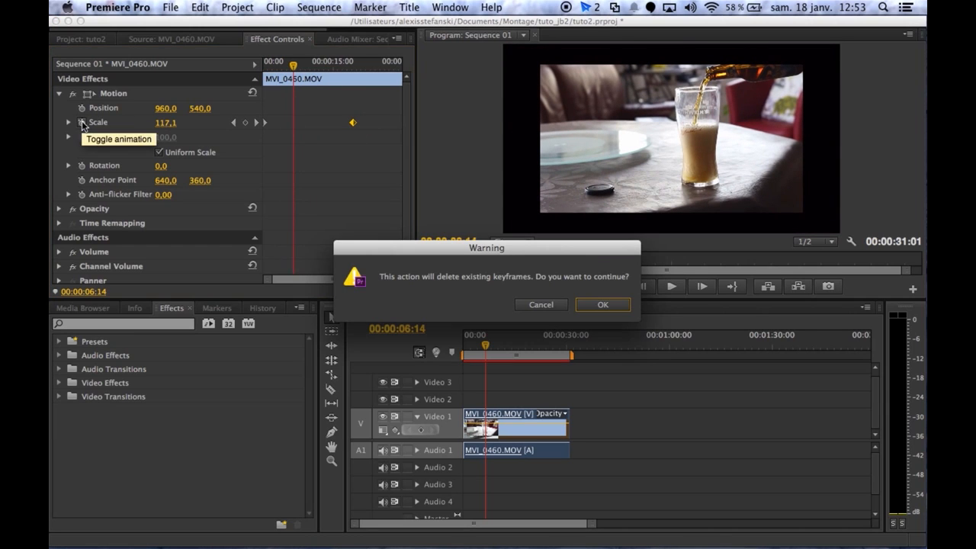
left_click(602, 304)
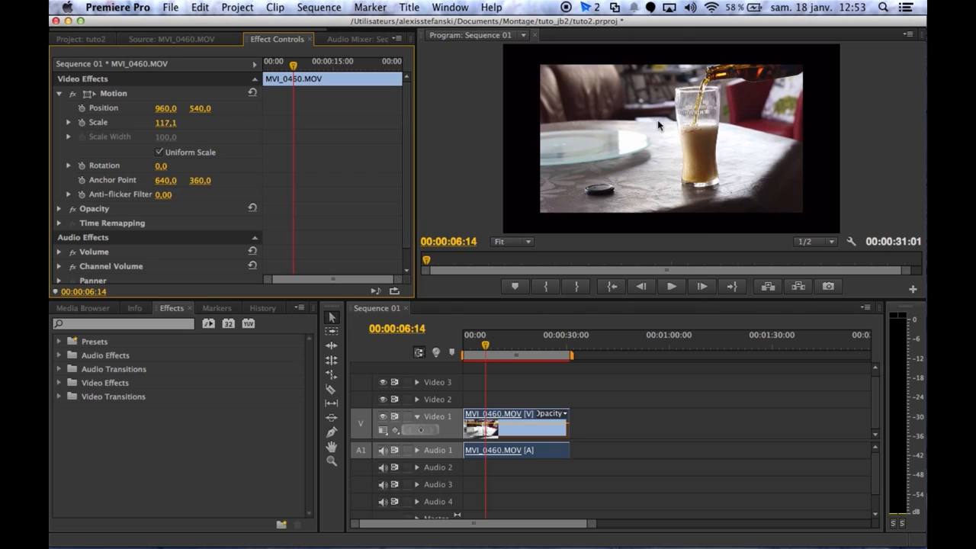
Step: Set the clip's scale to a fixed value of 150 so it fills the frame
left_click(171, 124)
type("10")
key("Return")
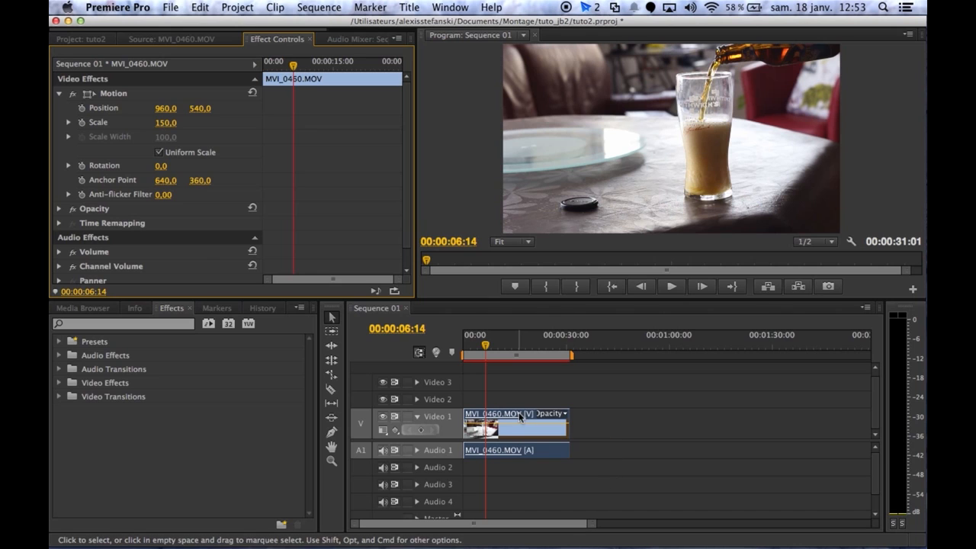
Step: Animate the clip's rotation with a first keyframe at 00:00:06:14 and a second of 180° at 00:00:15:13
left_click_drag(161, 166, 177, 168)
left_click(82, 165)
left_click(336, 66)
left_click(164, 166)
type("180")
key("Return")
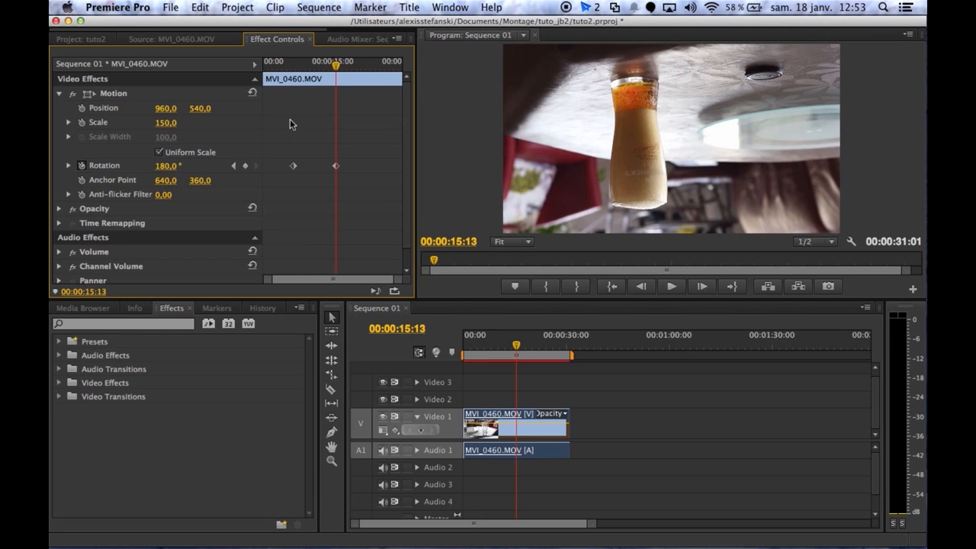
Step: Preview the clip's rotation animation by playing it from around the first Rotation keyframe
left_click(299, 69)
key("space")
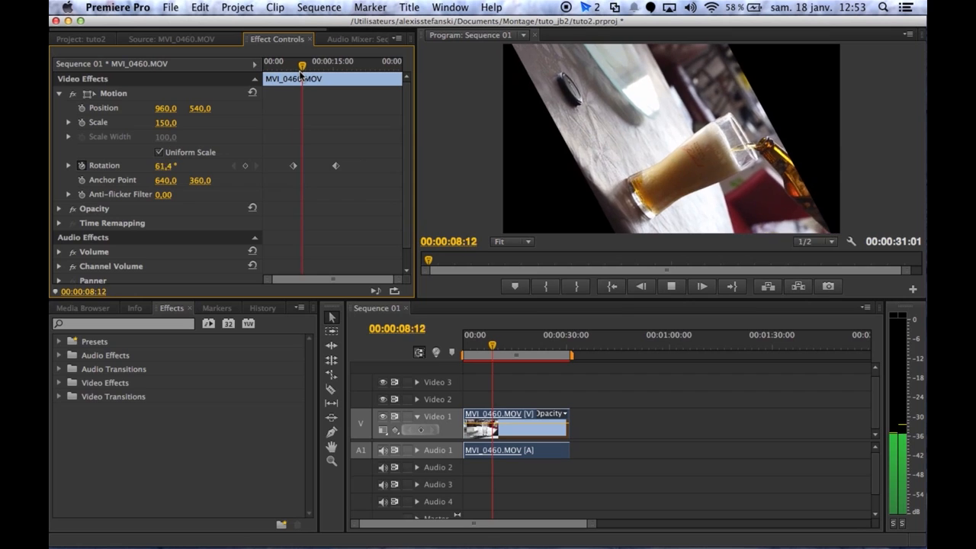
key("space")
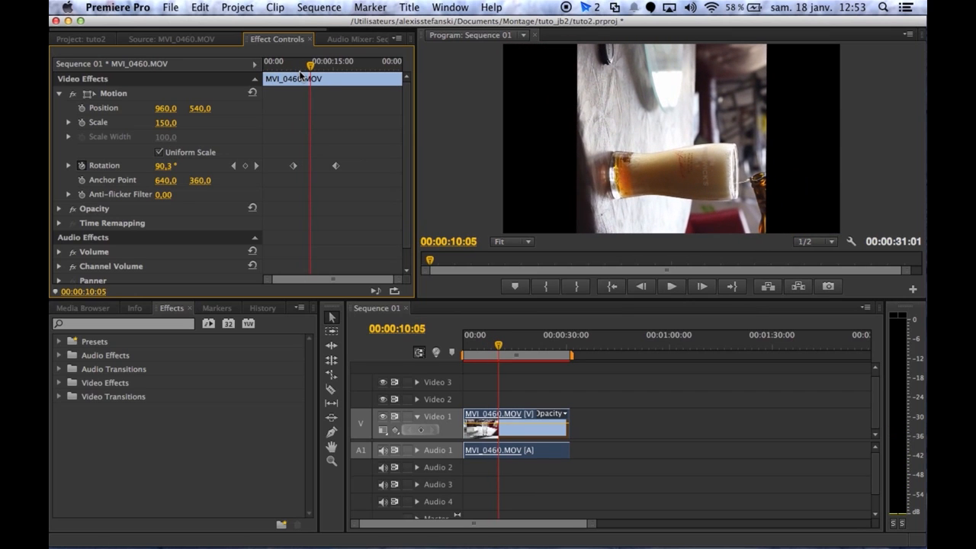
left_click(359, 179)
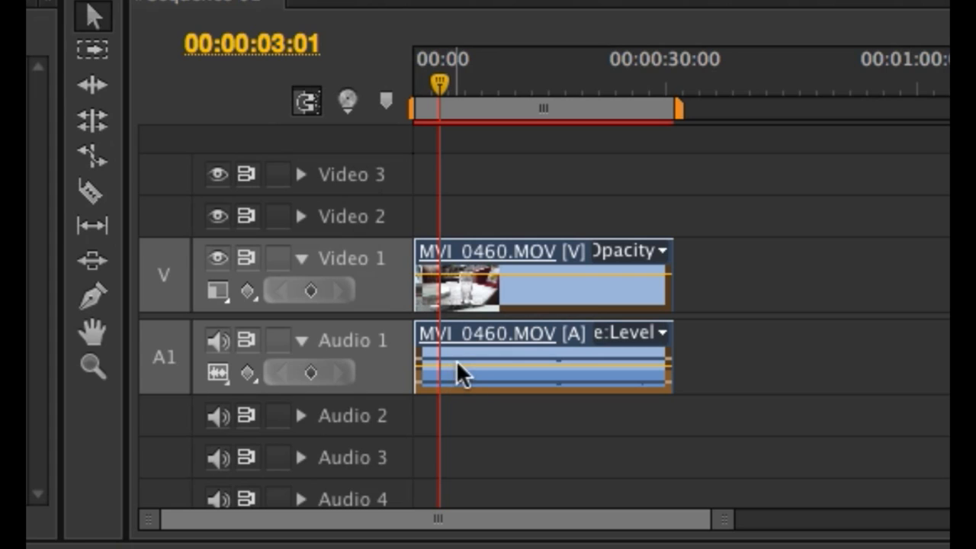
Step: Raise the volume of the MVI_0460.MOV audio on Audio 1 and play the sequence from near its start
mouse_move(460, 371)
left_mouse_down()
mouse_move(462, 361)
mouse_move(461, 379)
mouse_move(461, 356)
left_mouse_up()
left_click_drag(436, 93, 419, 92)
key("space")
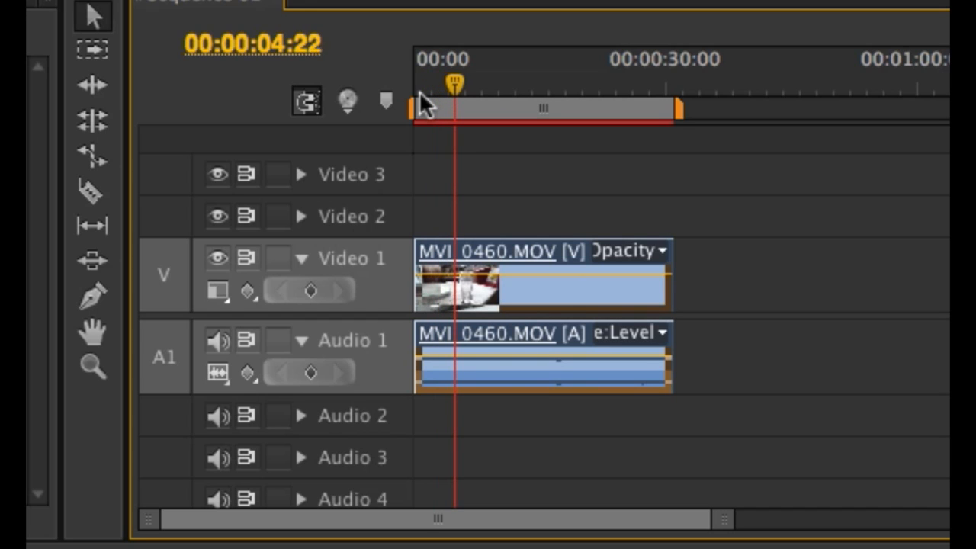
key("space")
left_click(438, 78)
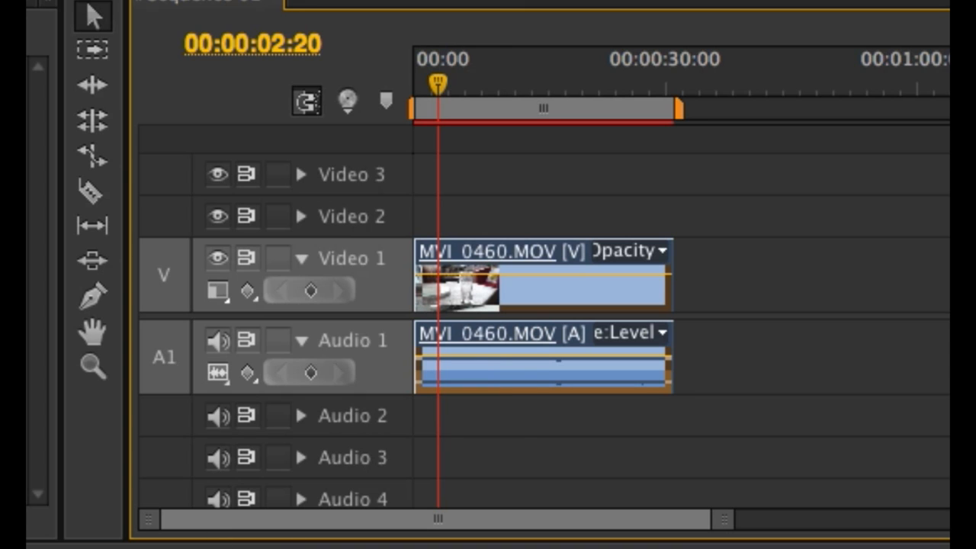
Step: Add volume keyframes to the MVI_0460.MOV audio at about 00:00:01:00 and 00:00:02:20, lowering the second to create a fade-out
left_click_drag(728, 521, 639, 488)
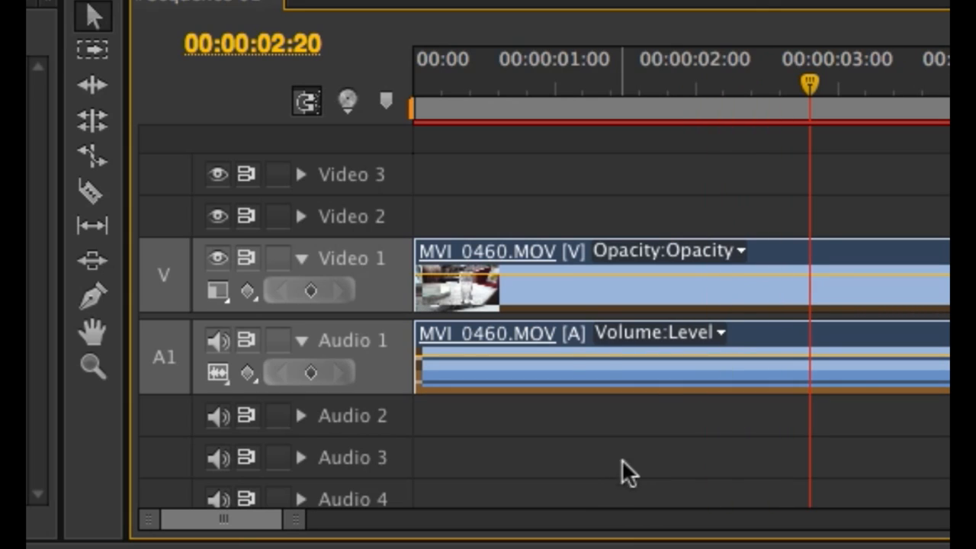
left_click(564, 359, "ctrl")
left_click(809, 358, "ctrl")
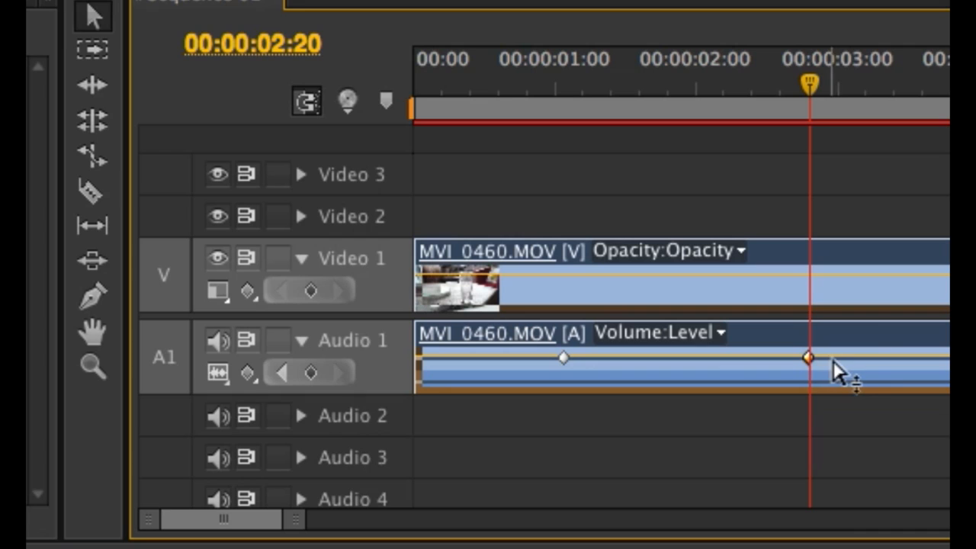
left_click_drag(809, 358, 837, 384)
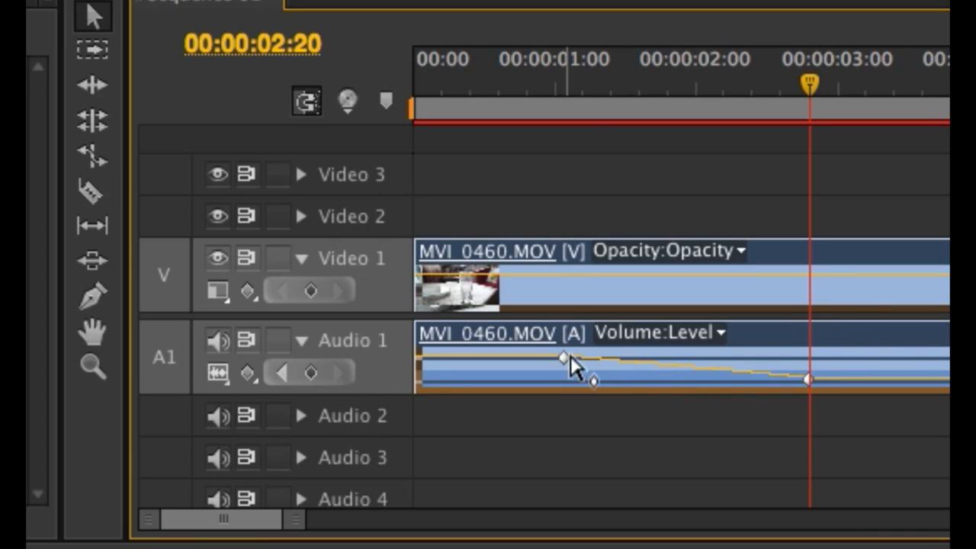
left_click(578, 80)
left_click_drag(578, 76, 614, 90)
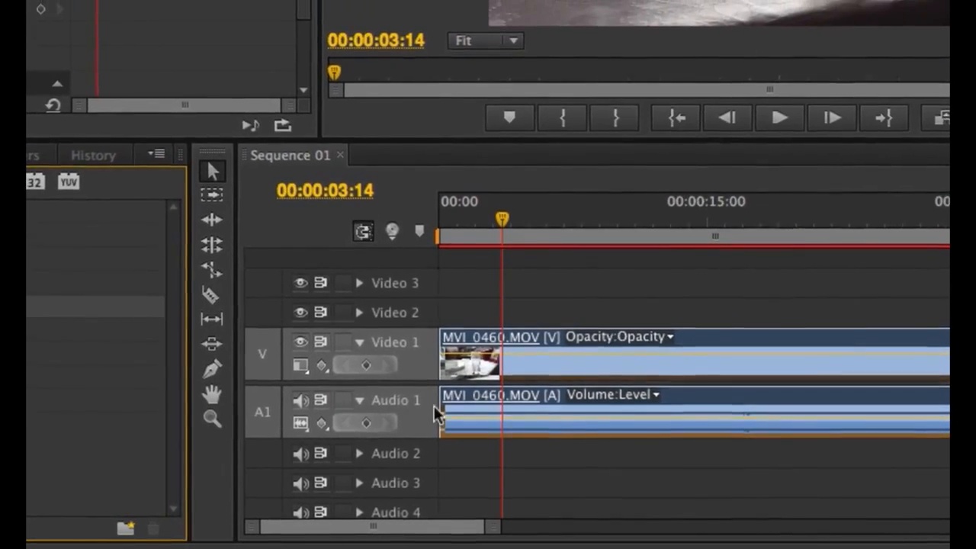
Step: Try adding volume keyframes at the start of the MVI_0460.MOV audio, and examine its Volume Level settings in the effect controls
left_click(442, 418, "super")
left_click(454, 419, "super")
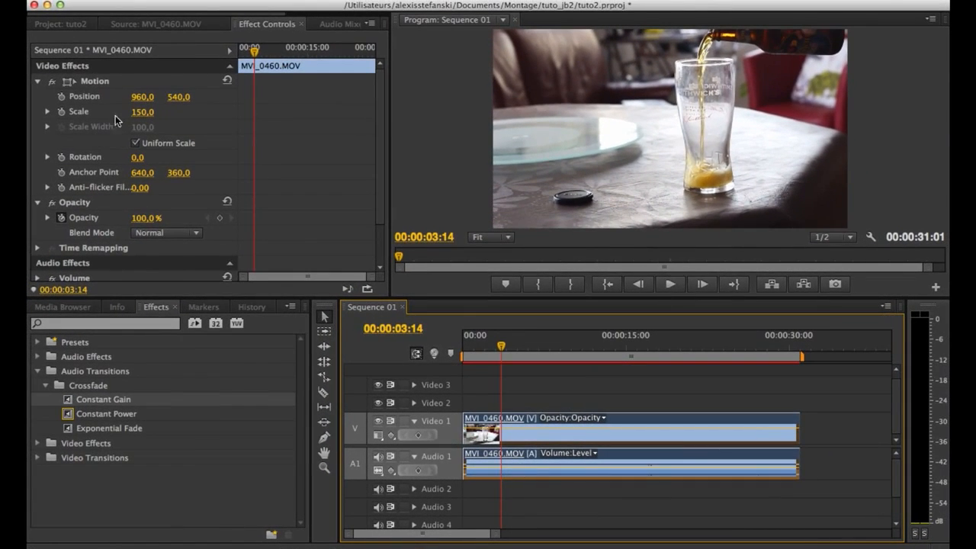
left_click(262, 29)
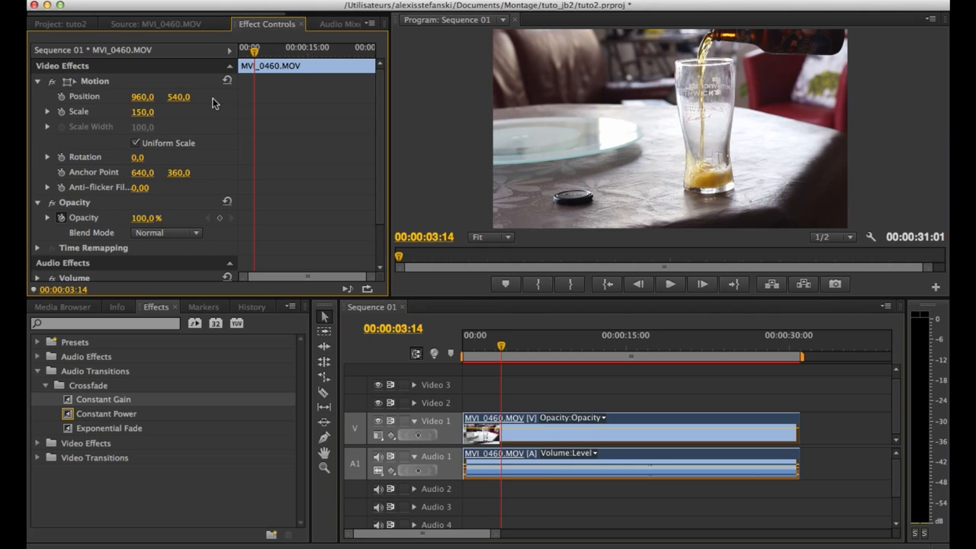
scroll(173, 149, "down", 3)
left_click(37, 227)
scroll(93, 229, "down", 2)
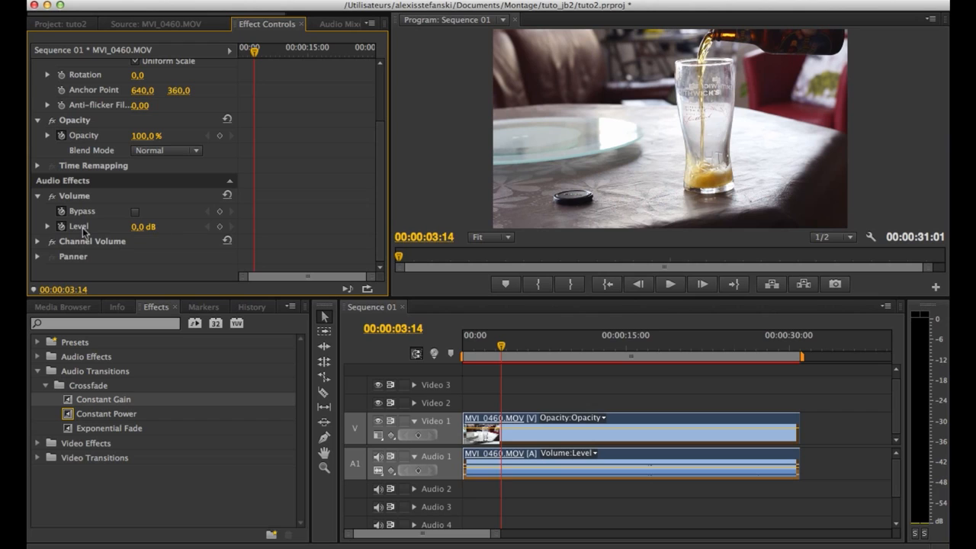
left_click(49, 227)
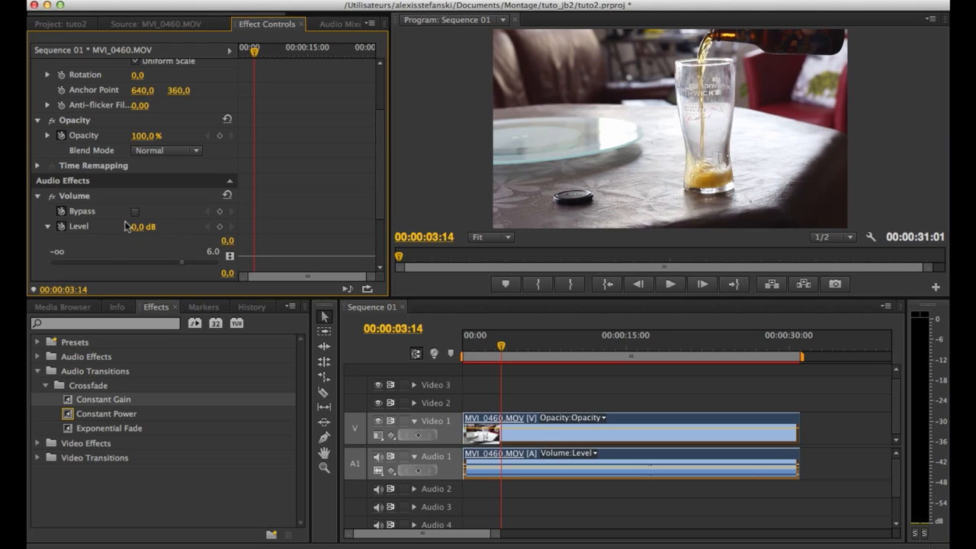
scroll(350, 213, "down", 3)
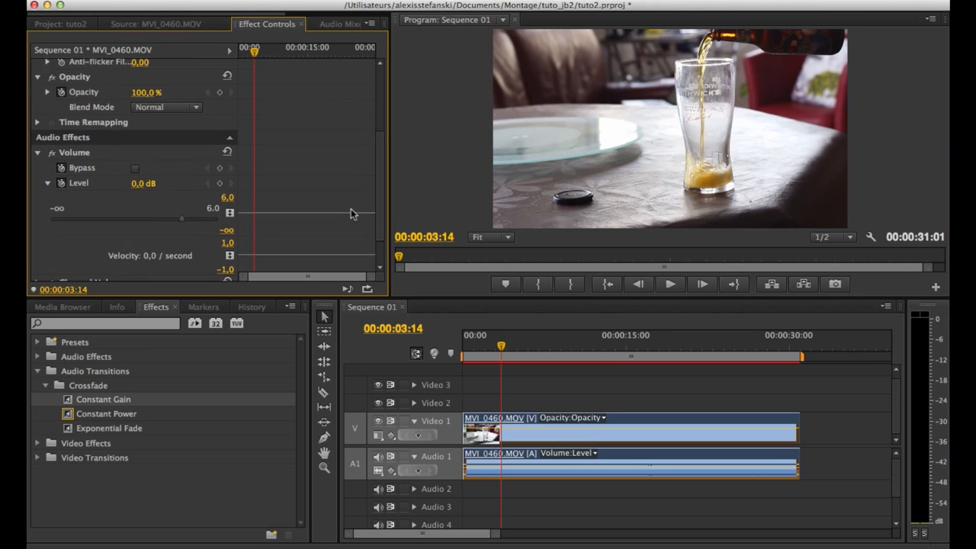
scroll(350, 213, "up", 2)
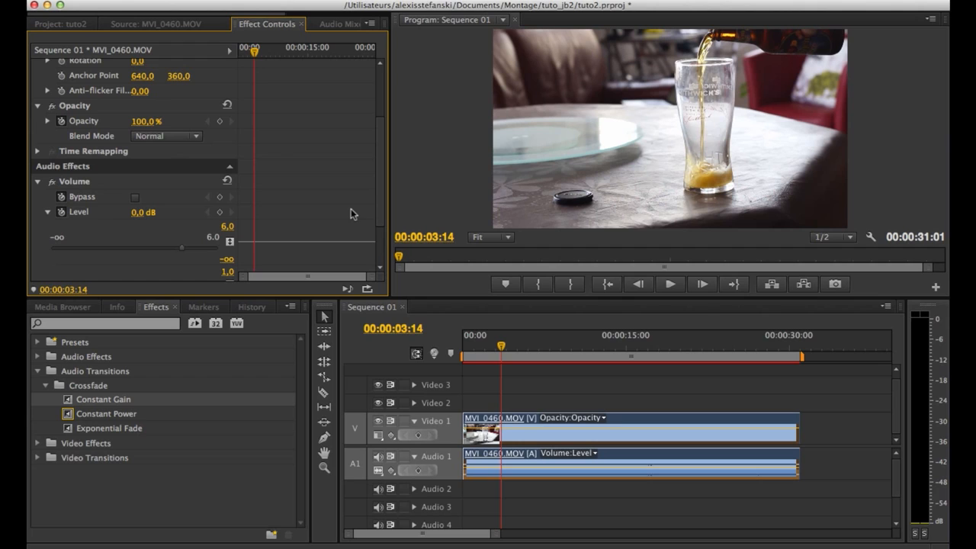
Step: Create a new bin named MUSIC in the project
left_click(58, 23)
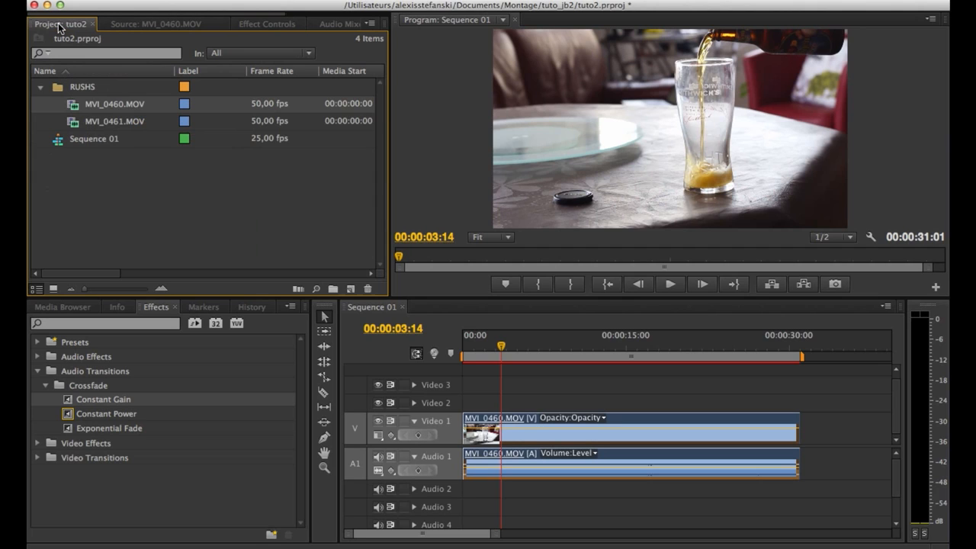
right_click(89, 186)
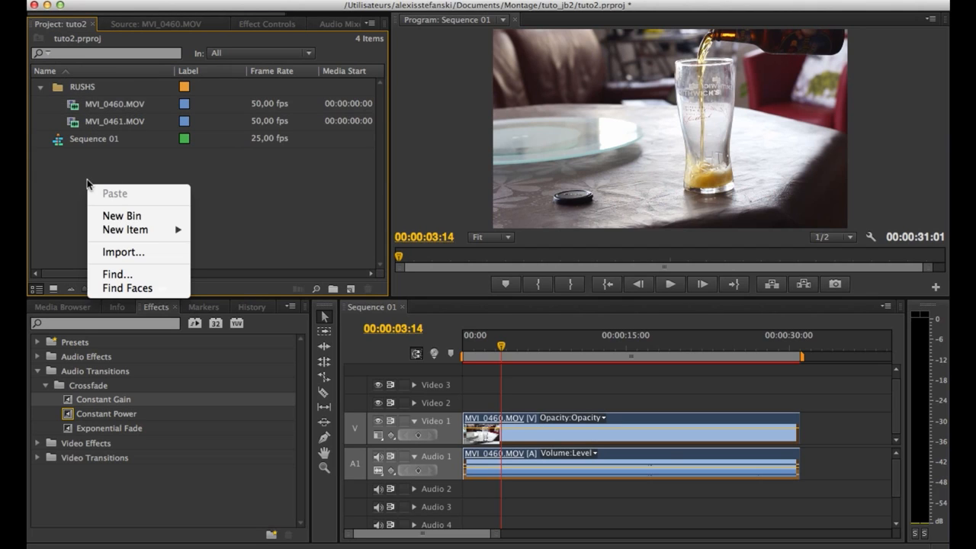
left_click(142, 217)
type("MUSIC")
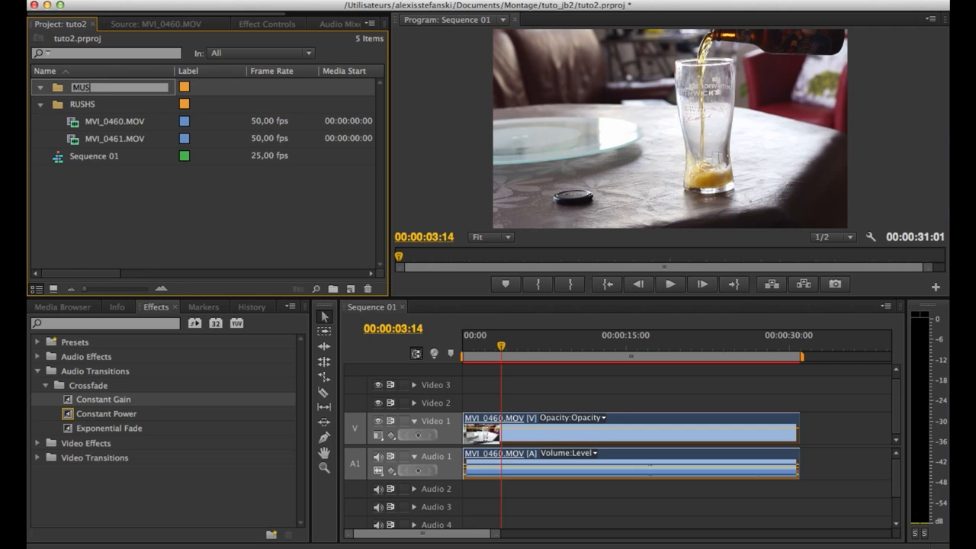
key("Tab")
Step: Import the Casseurs Flowters MP3 into the MUSIC bin and play it in the source monitor
right_click(70, 86)
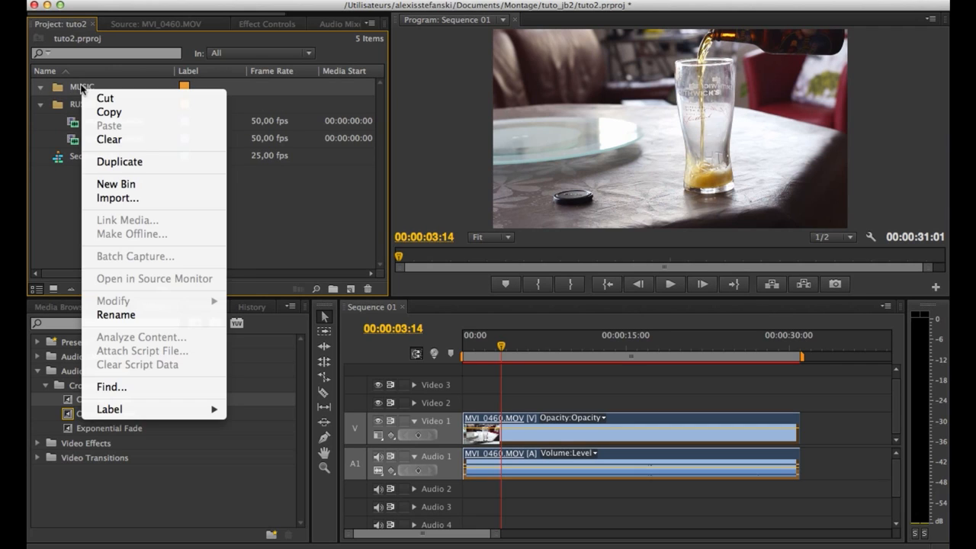
left_click(183, 197)
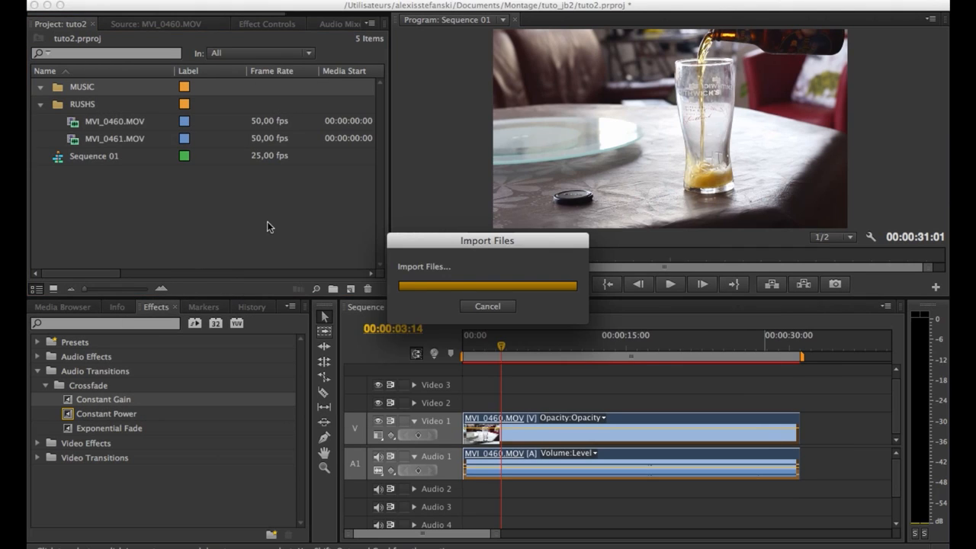
double_click(69, 103)
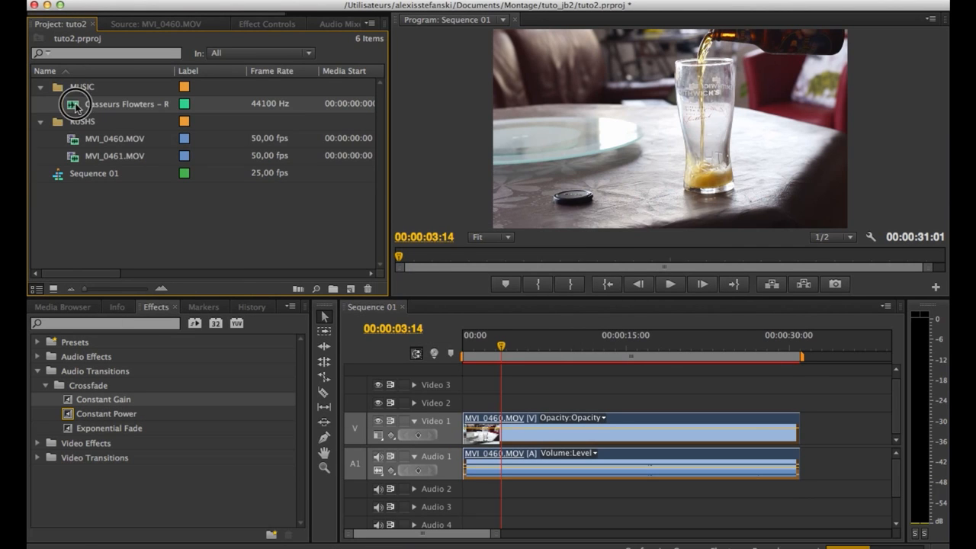
key("space")
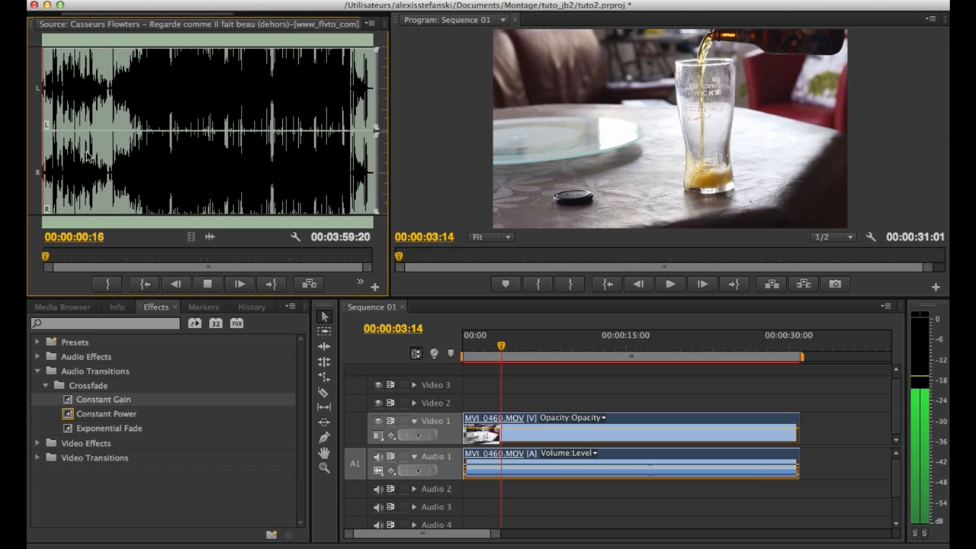
Step: Close both the MP3 and MVI_0460.MOV in the source monitor and return to the project contents
left_click(391, 24)
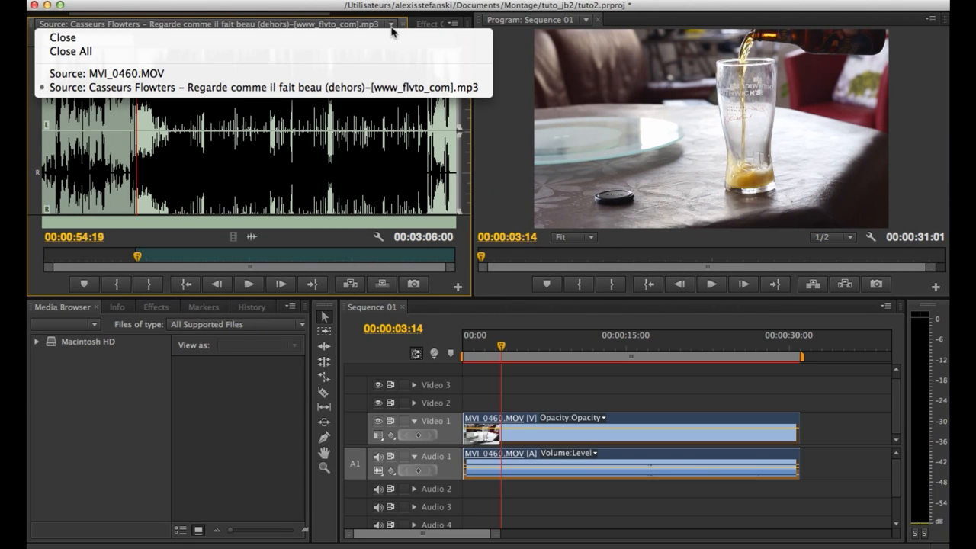
left_click(386, 35)
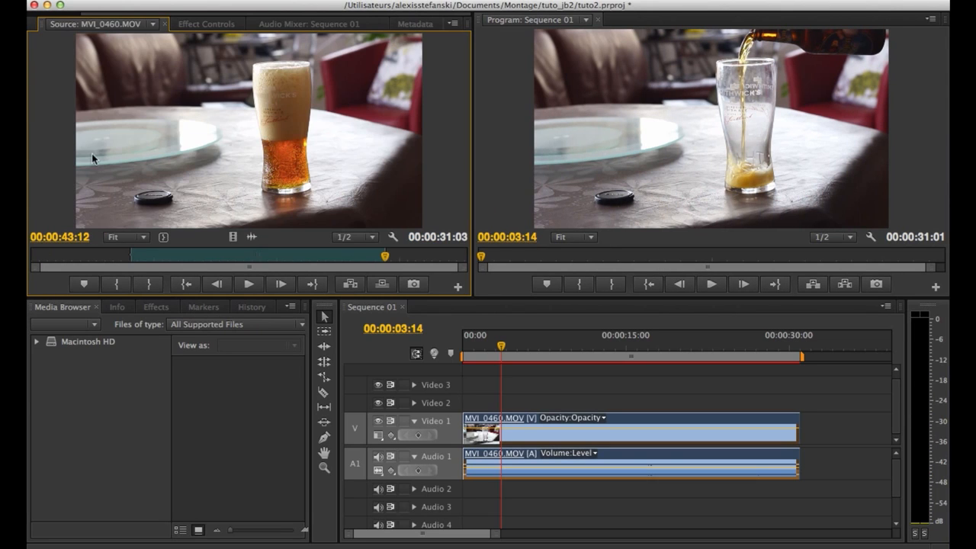
left_click(159, 26)
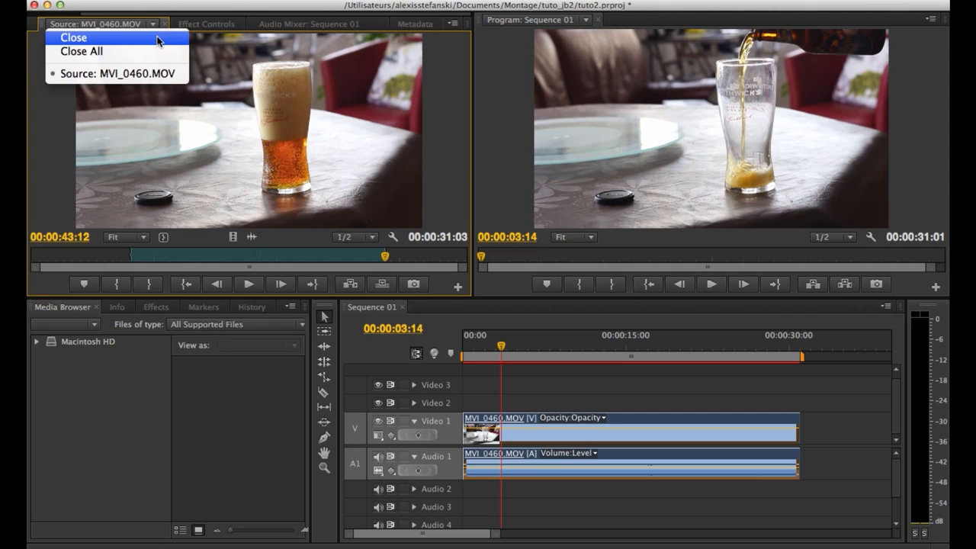
left_click(159, 35)
left_click(40, 24)
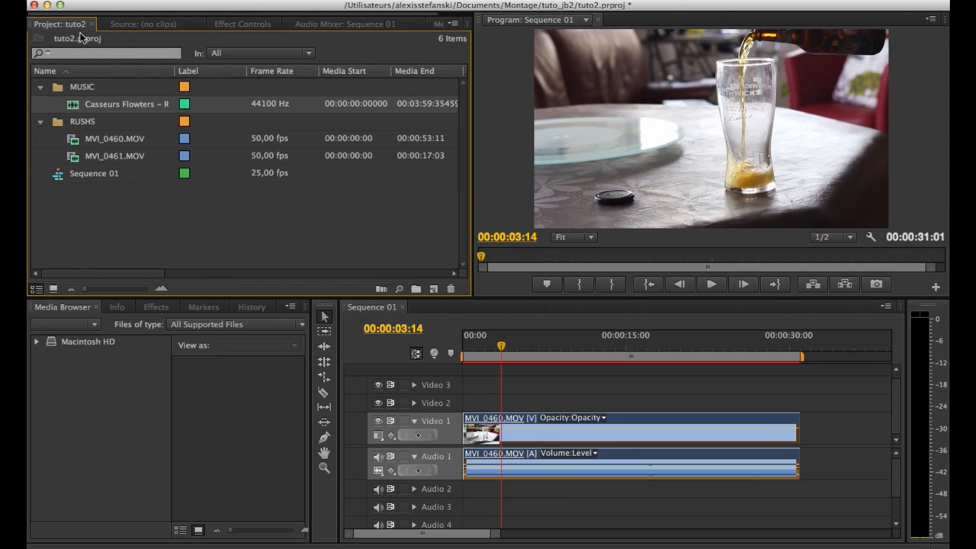
Step: Place the Casseurs Flowters MP3 on Audio 2 at the start of the sequence and expand that track to show its waveform
left_click_drag(74, 102, 458, 493)
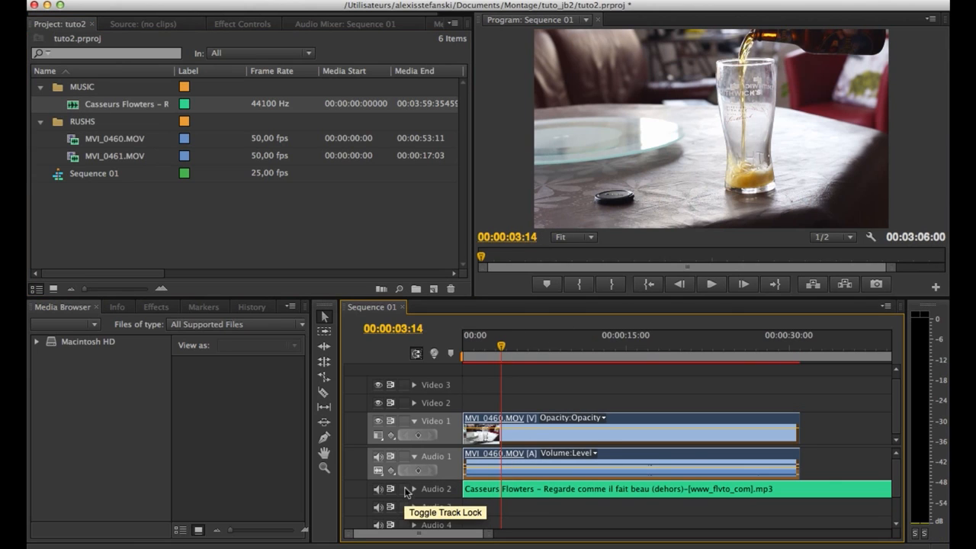
left_click(413, 489)
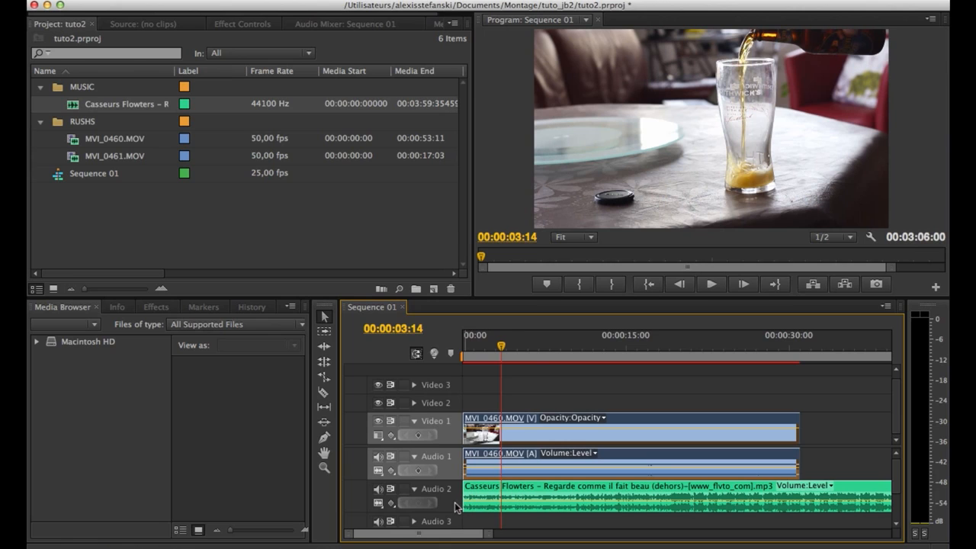
Step: Add a volume Level keyframe of -96 dB at 00:00:00:00 to the music clip on Audio 2
left_click_drag(479, 347, 469, 347)
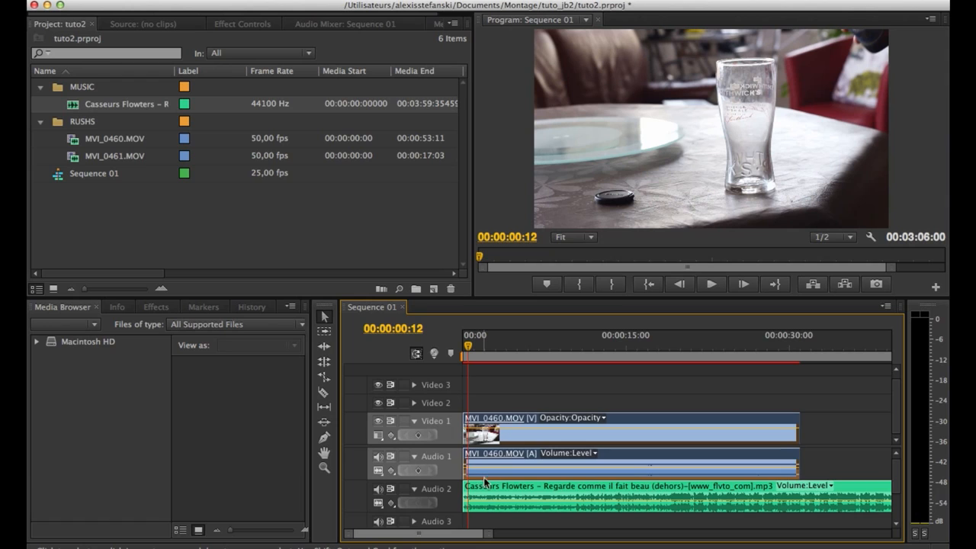
left_click(484, 489)
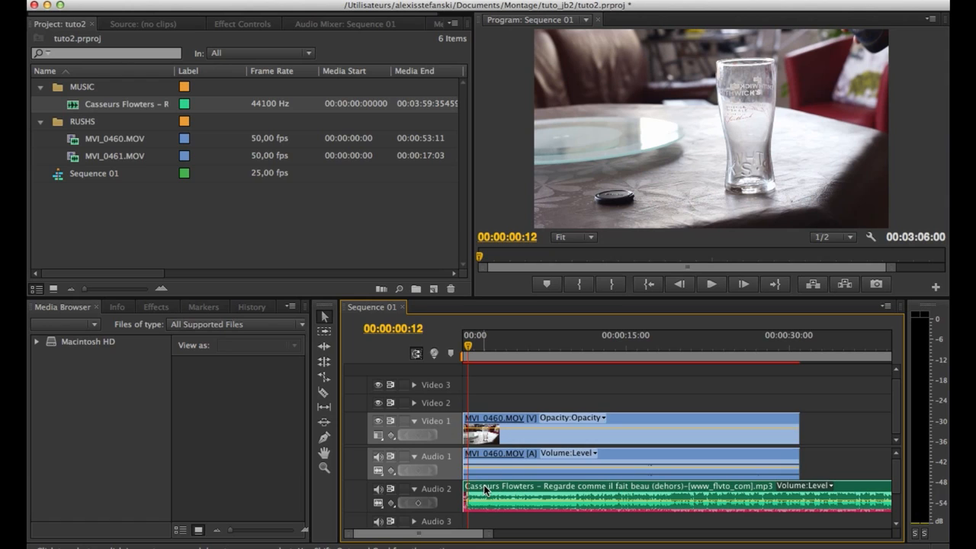
left_click(239, 25)
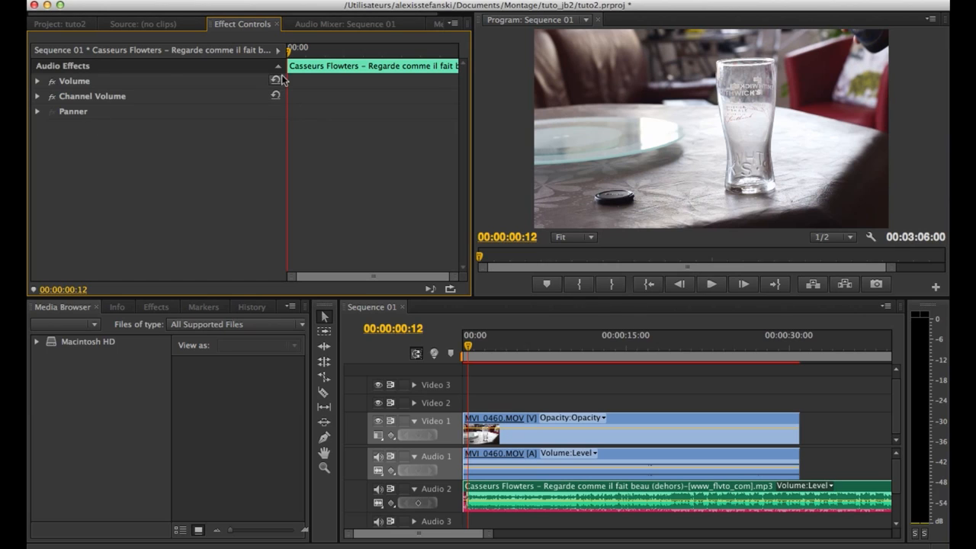
left_click(37, 80)
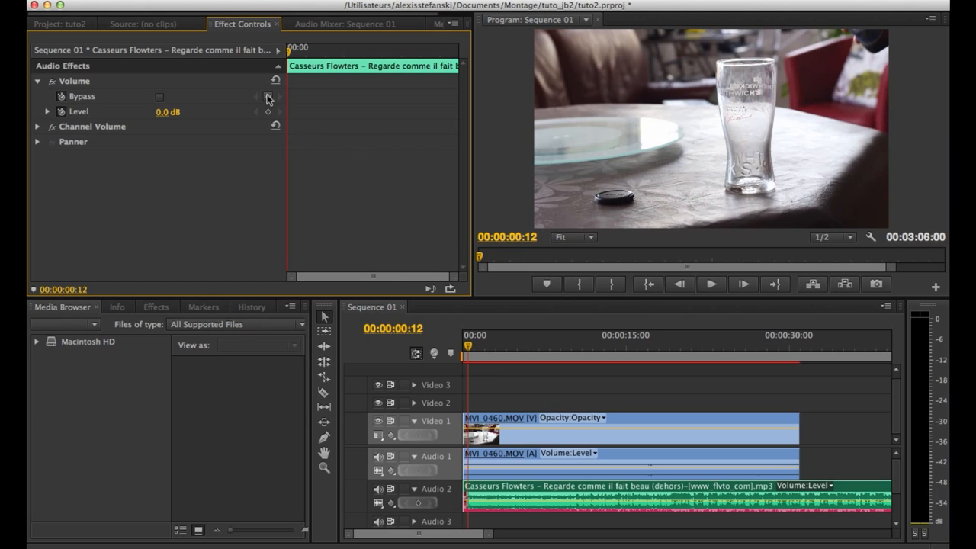
left_click_drag(287, 49, 289, 53)
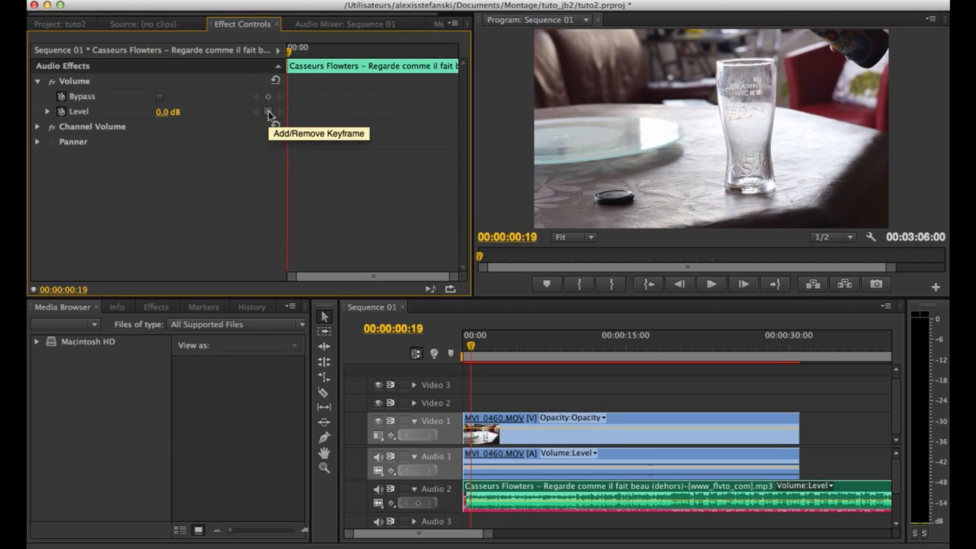
left_click_drag(290, 55, 289, 55)
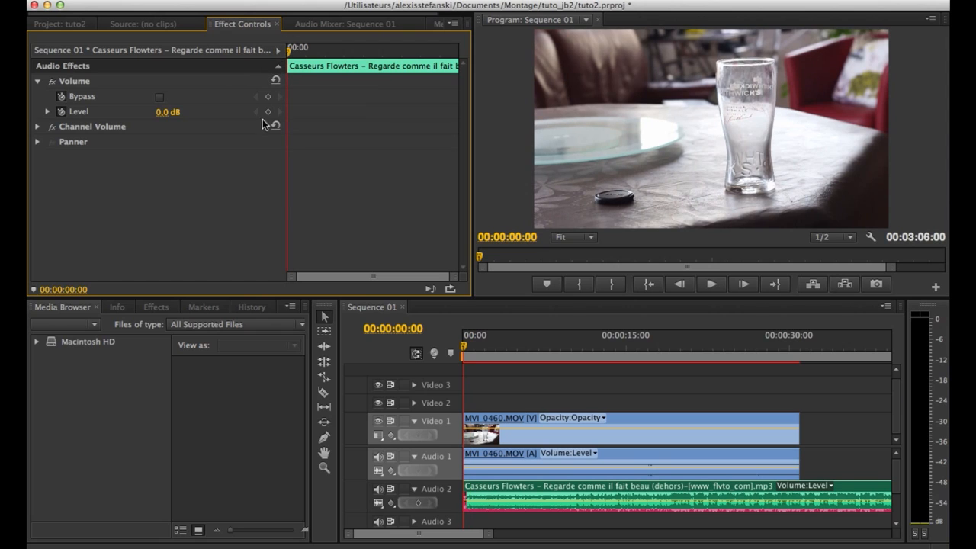
left_click(268, 113)
left_click(168, 112)
type("-96")
key("Return")
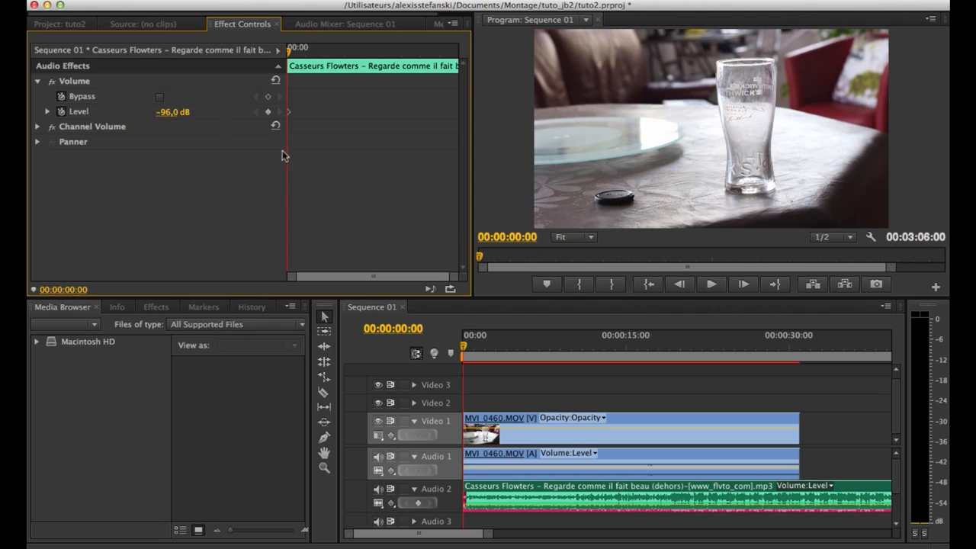
Step: Add a second Level keyframe to the music clip at 00:00:09:20 and set its volume to 6 dB
left_click(288, 52)
left_click_drag(288, 52, 296, 52)
left_click(268, 111)
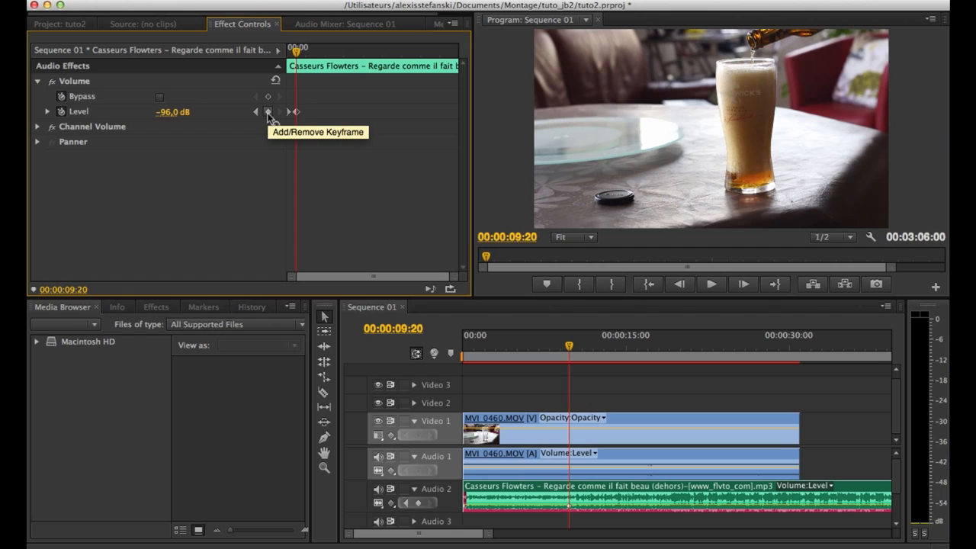
left_click(172, 112)
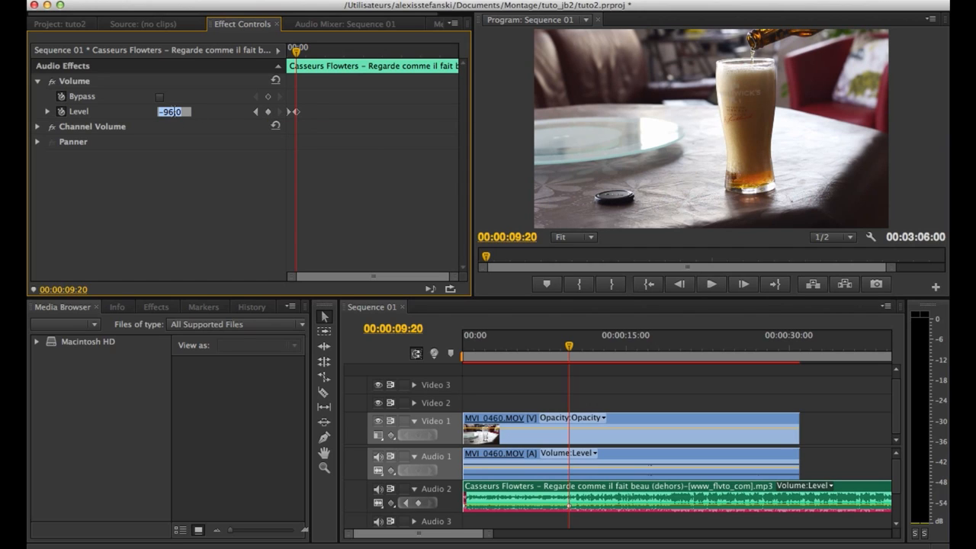
type("6")
key("Return")
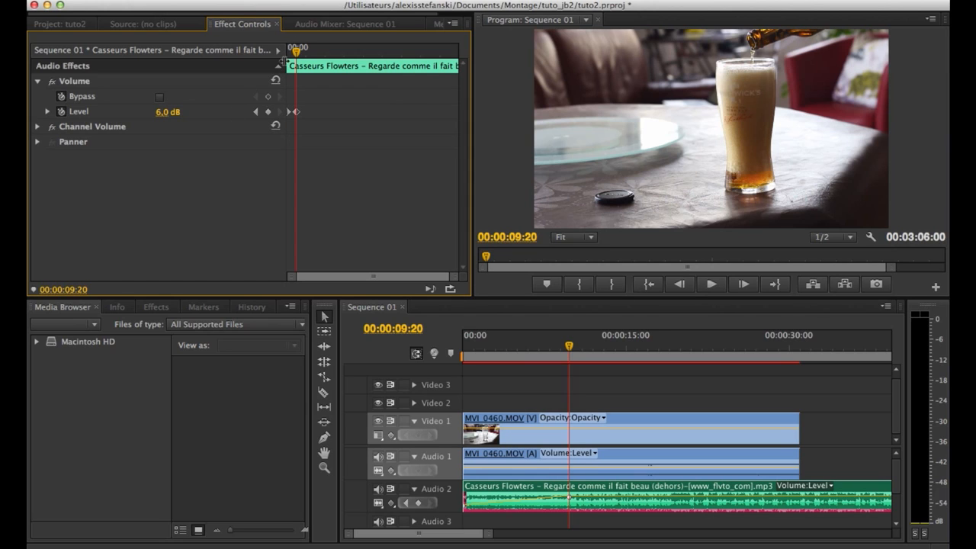
Step: Check the music's loudness past the second Level keyframe, then lower that keyframe at 00:00:09:20 to -0,5 dB
left_click_drag(284, 61, 196, 65)
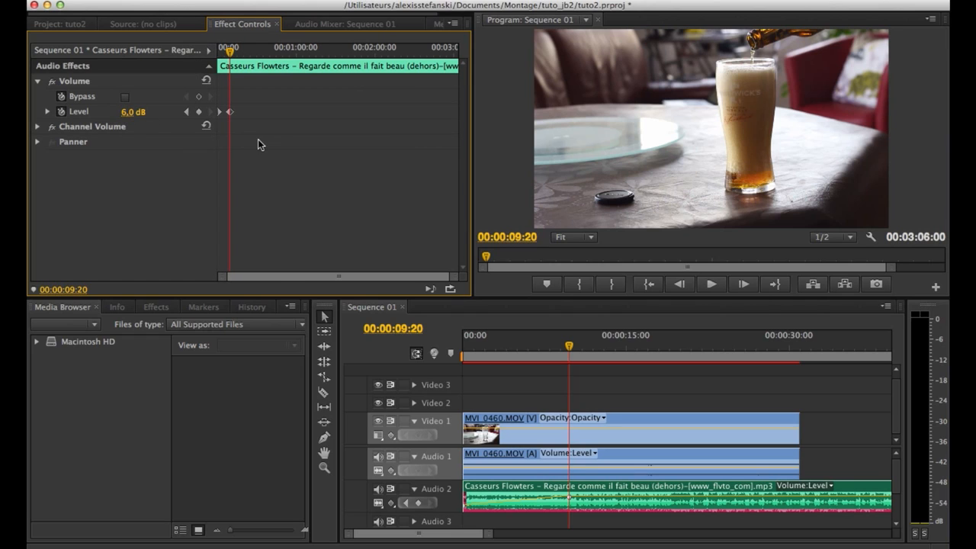
left_click_drag(455, 276, 376, 276)
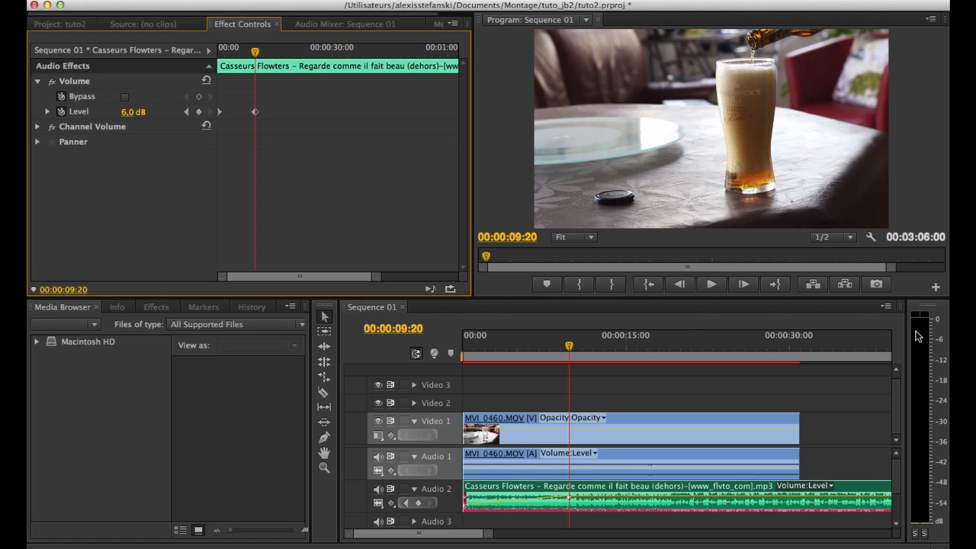
left_click(675, 346)
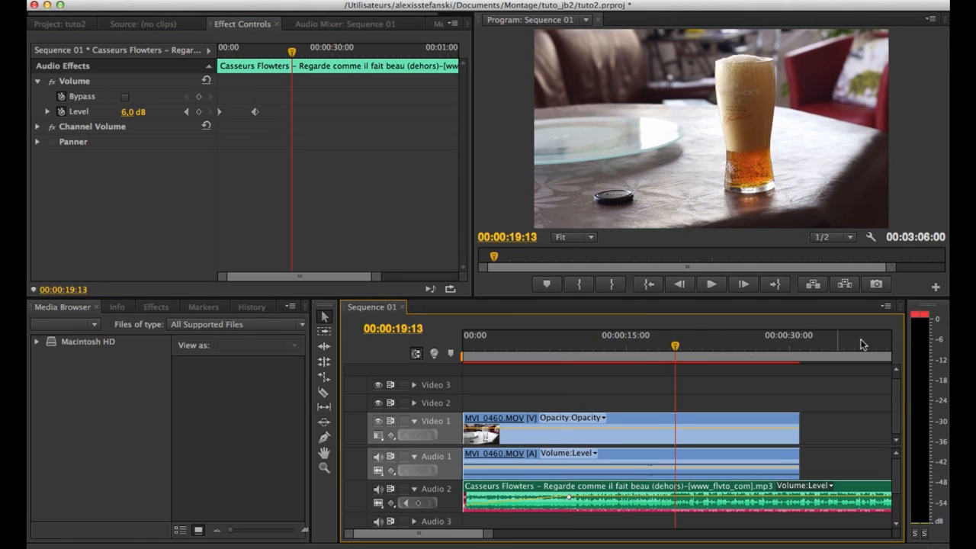
left_click_drag(575, 352, 568, 352)
left_click(128, 112)
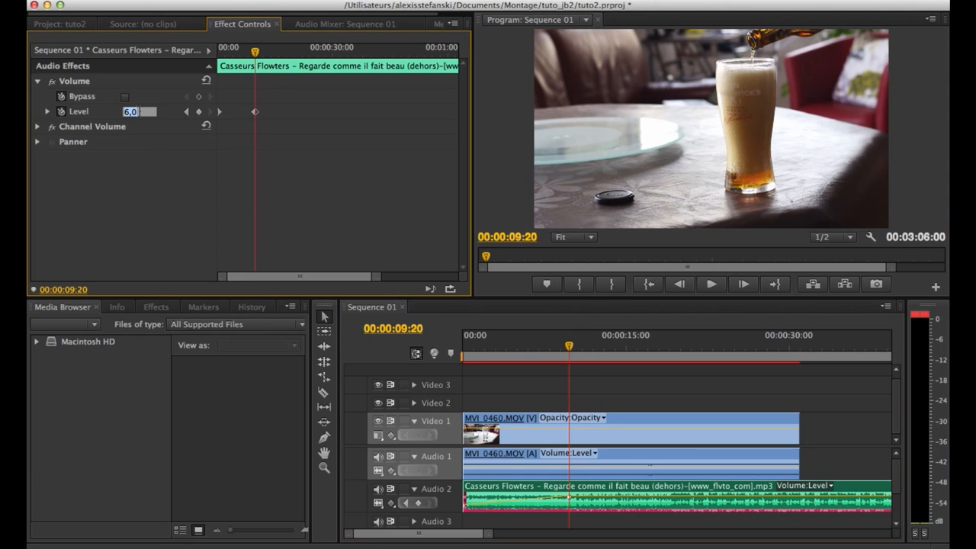
type("-0,5")
key("Return")
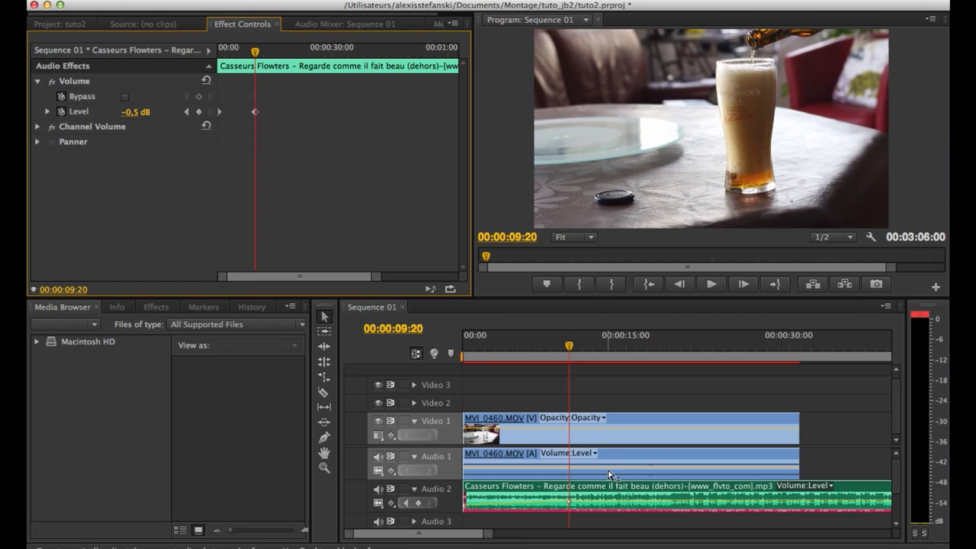
Step: Play the sequence from 00:00:00:00 past the second Level keyframe to listen to the music's fade-in
left_click_drag(480, 342, 402, 352)
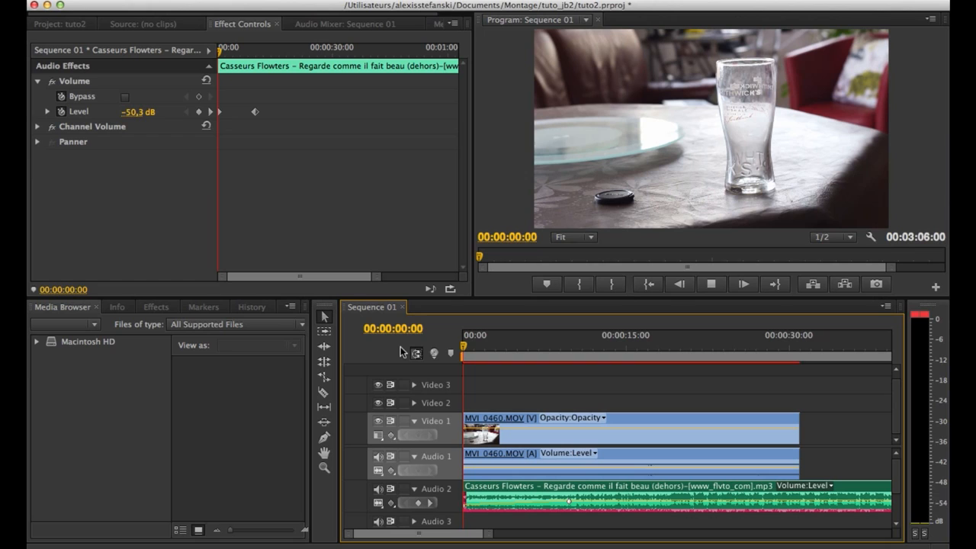
key("space")
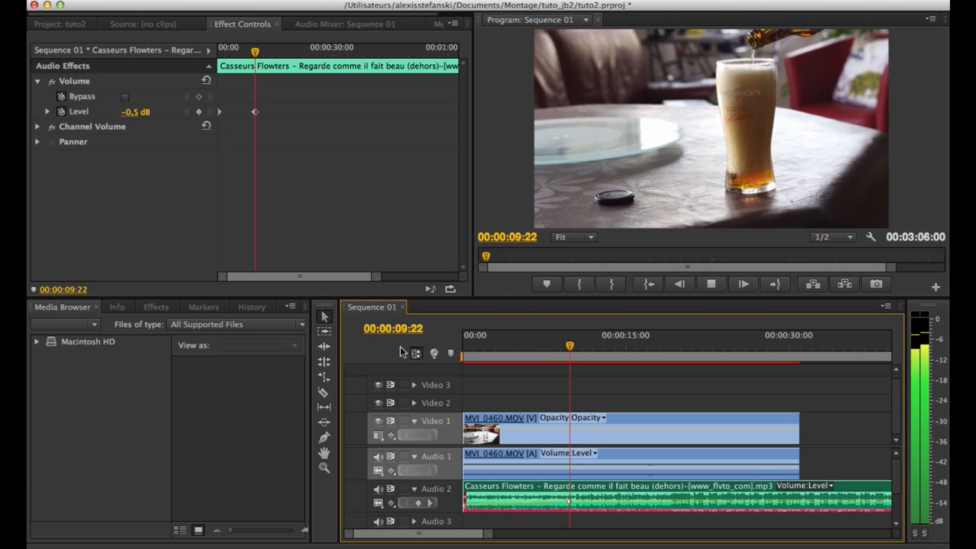
key("space")
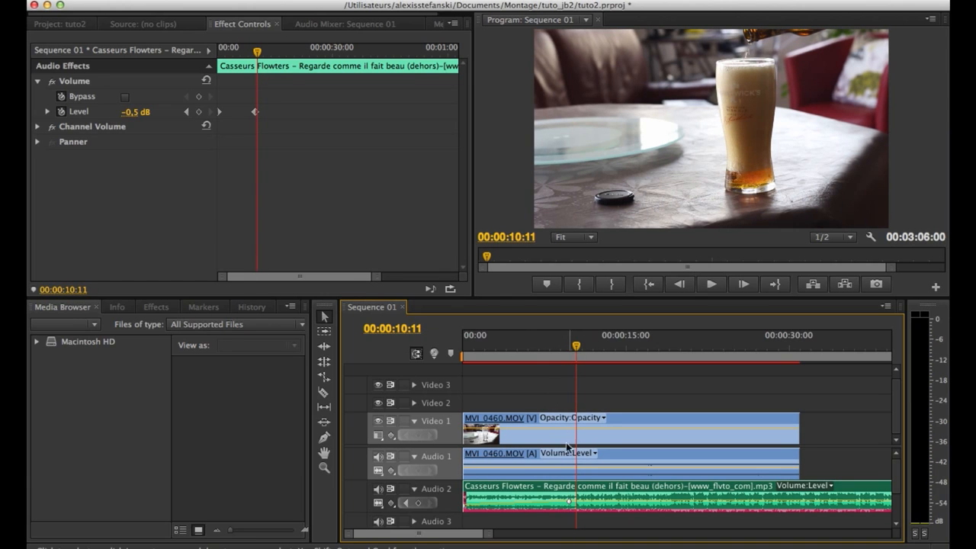
Step: Move the playhead to 00:00:06:21 and fit both Level keyframes of the music clip in the keyframe timeline
left_click(539, 343)
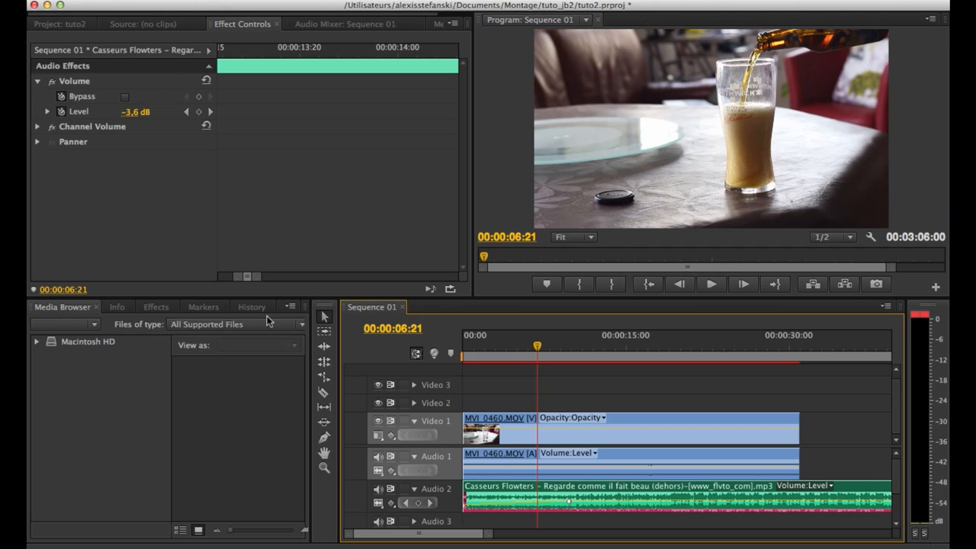
left_click_drag(251, 276, 274, 280)
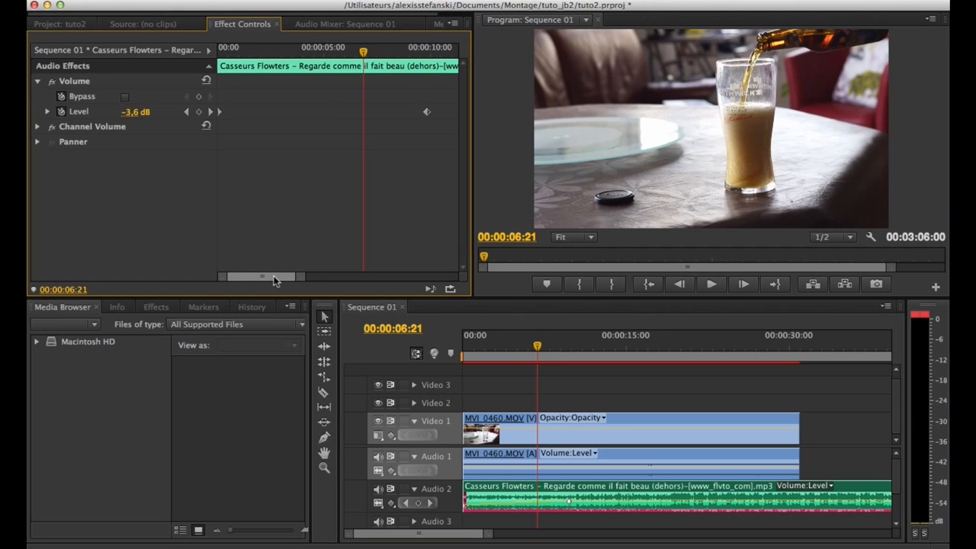